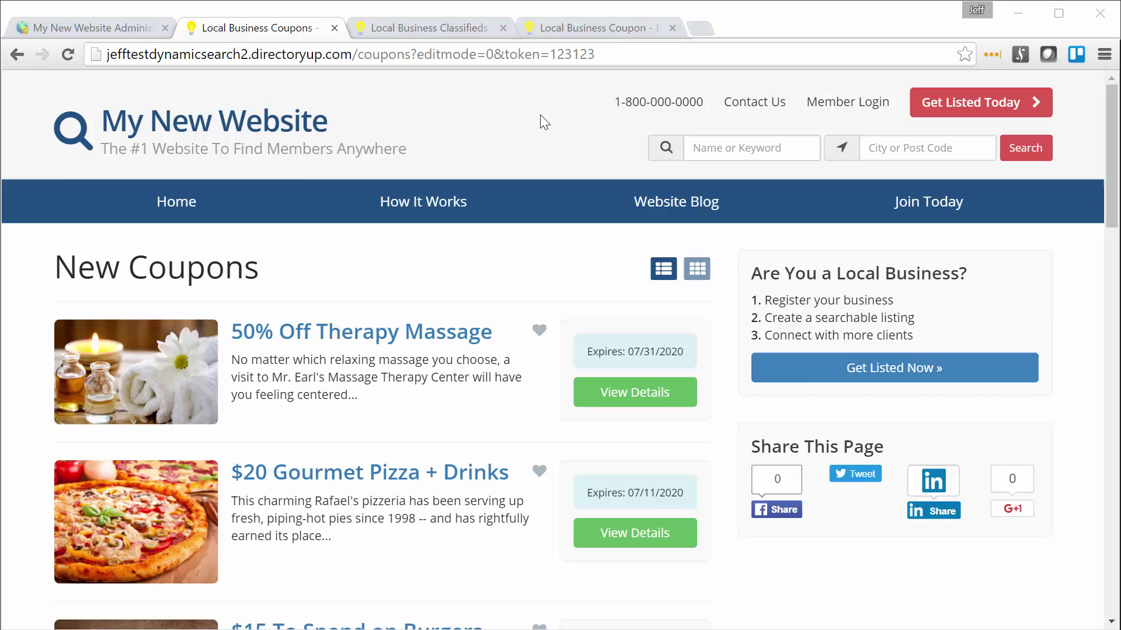
Step: View the demo site's Local Business Coupons page and its search sidebar
left_click(579, 22)
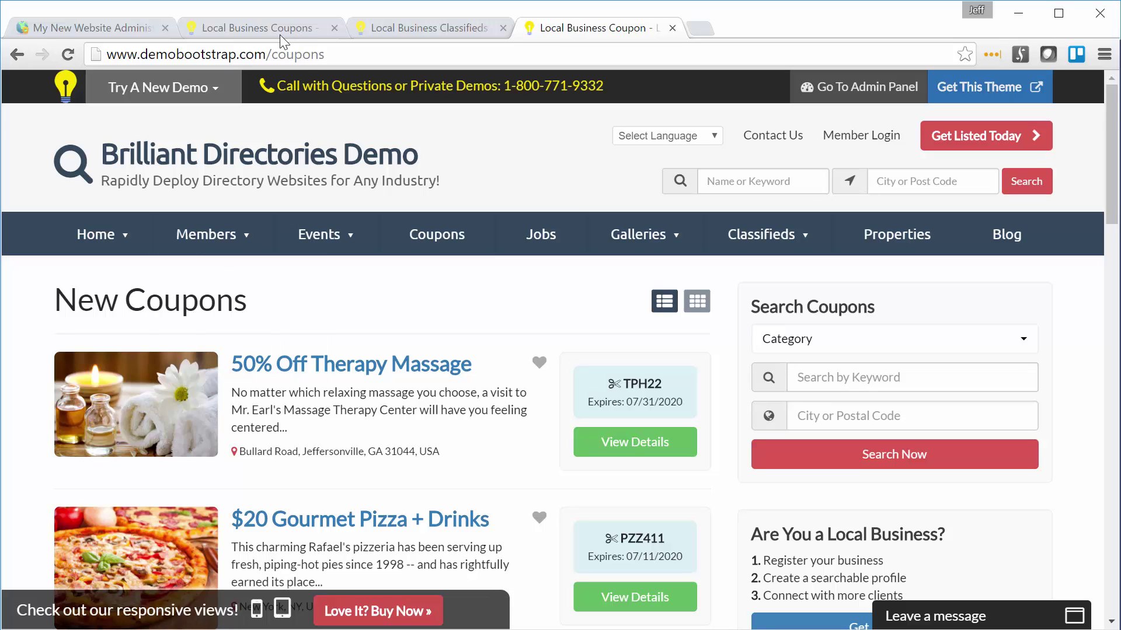
Step: From the admin dashboard, edit the #7 Coupon member feature via Members > Member Features
left_click(114, 27)
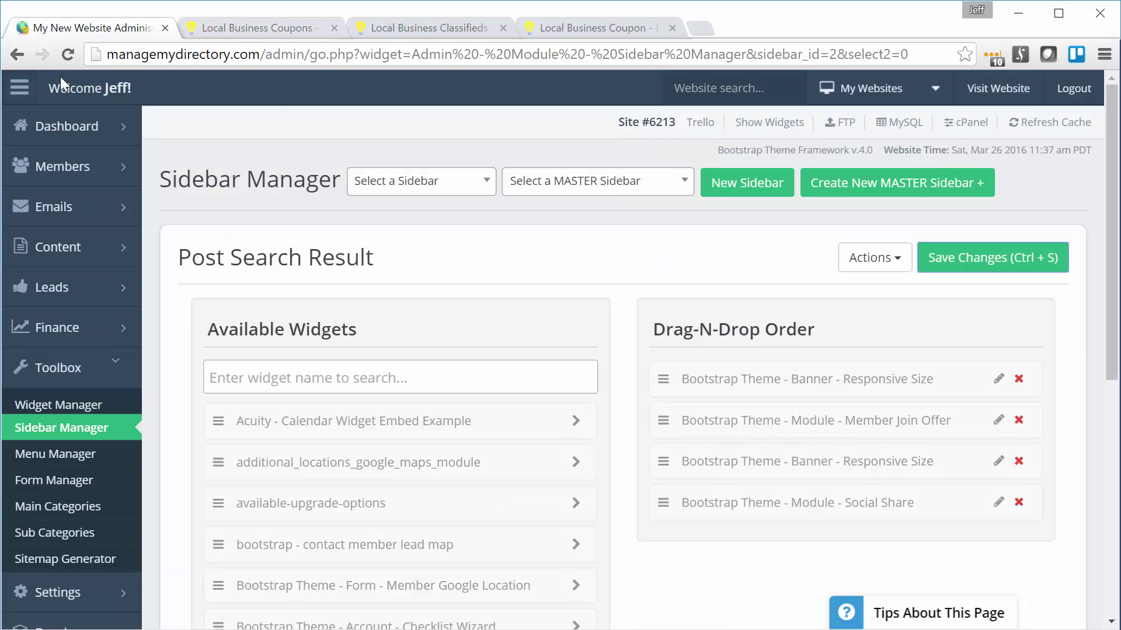
left_click(62, 120)
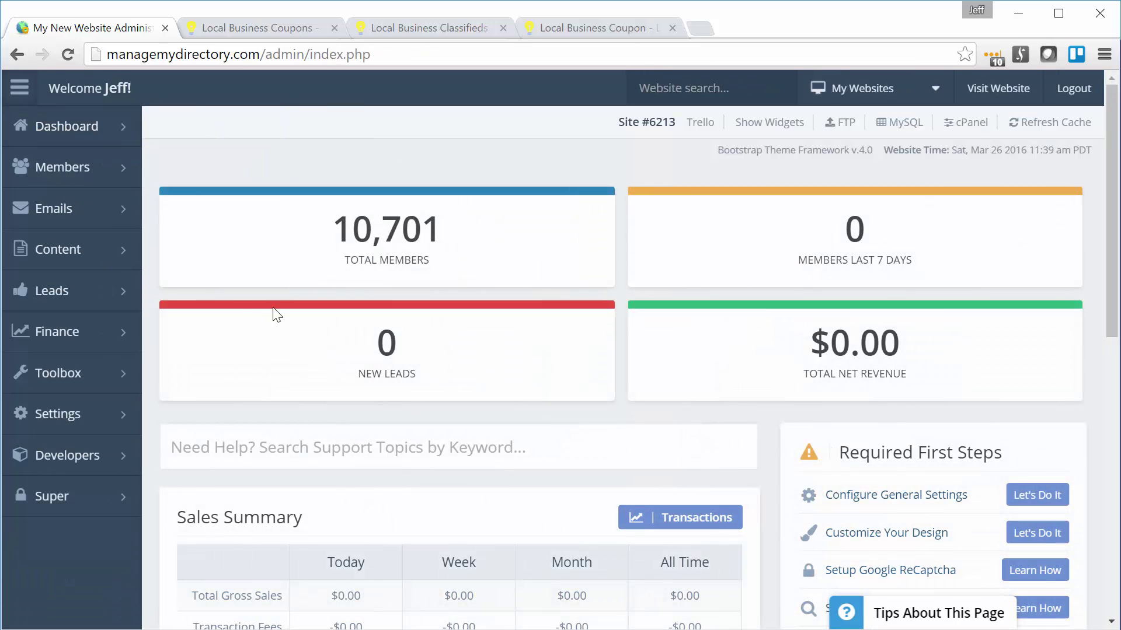
mouse_move(62, 167)
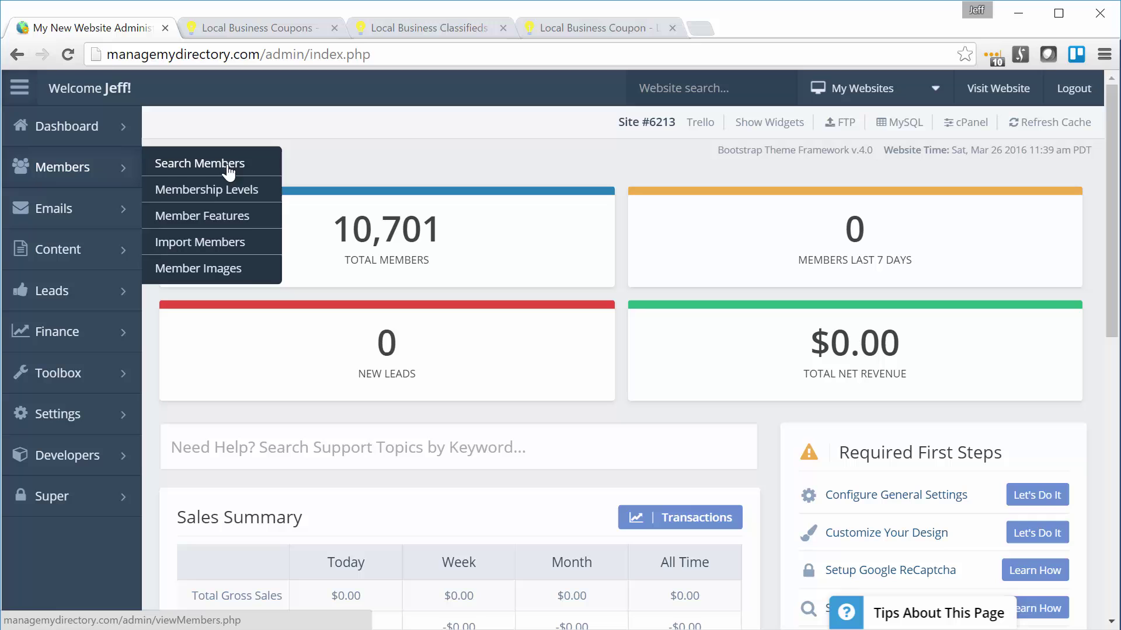
left_click(242, 225)
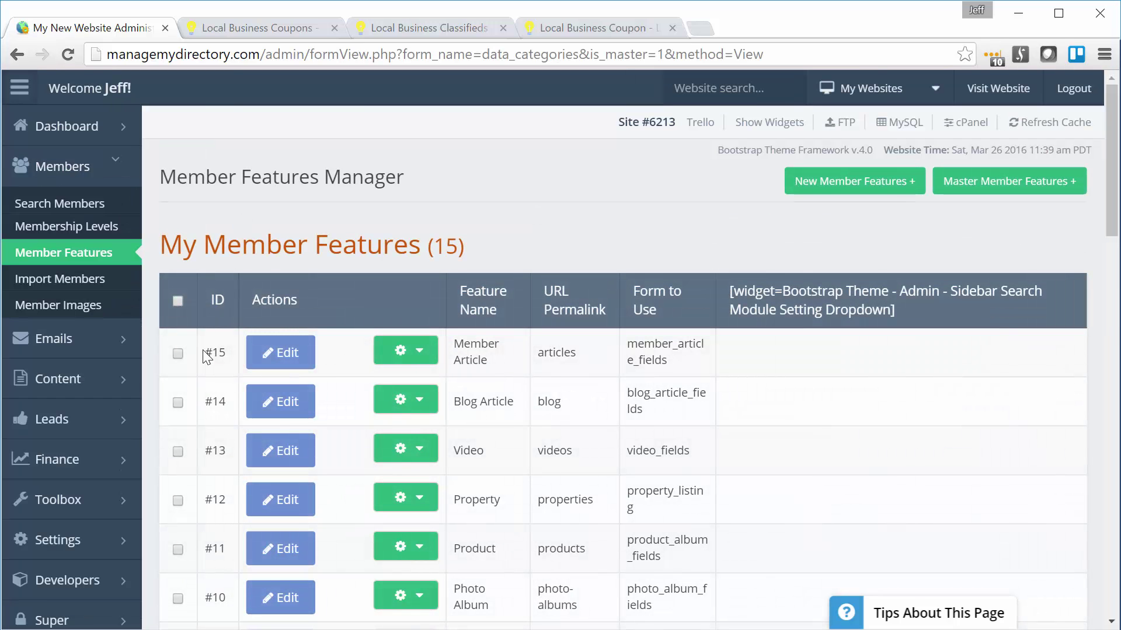
scroll(207, 355, "down", 1)
scroll(208, 368, "down", 1)
scroll(208, 394, "down", 1)
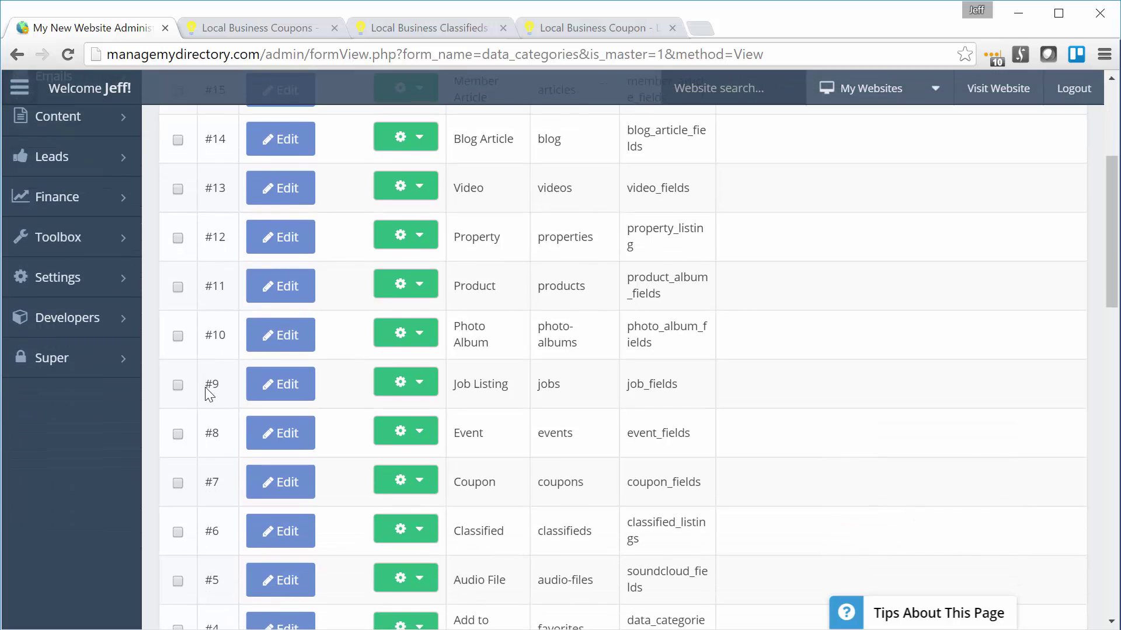
left_click(268, 488)
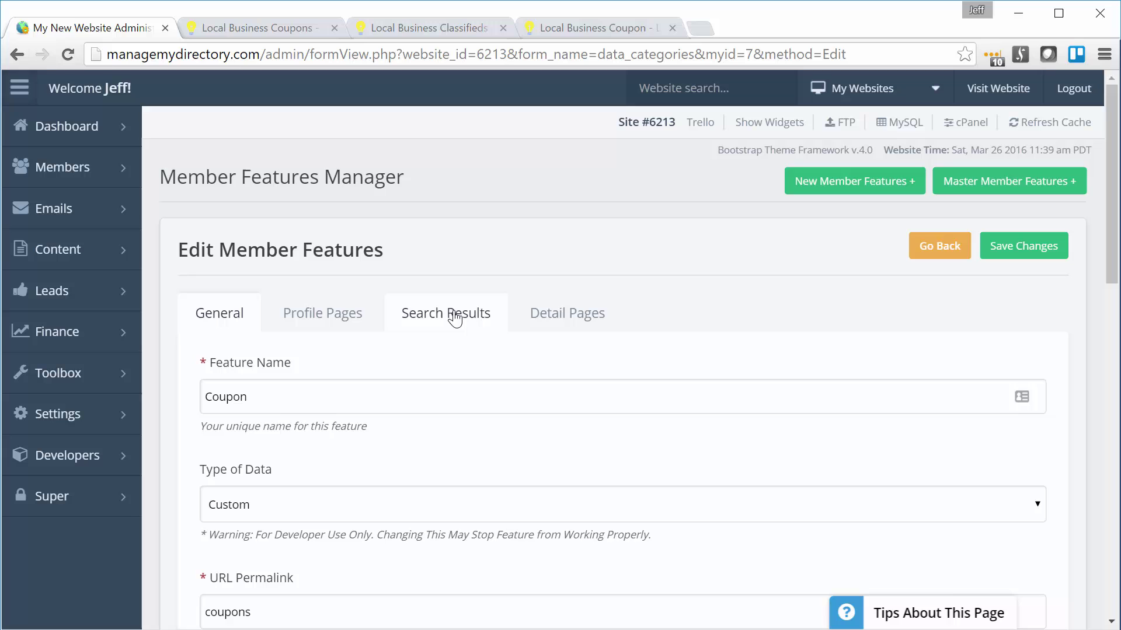
Step: Install the Dynamic Sidebar Search widget from the Coupon feature's Search Results settings
left_click(457, 317)
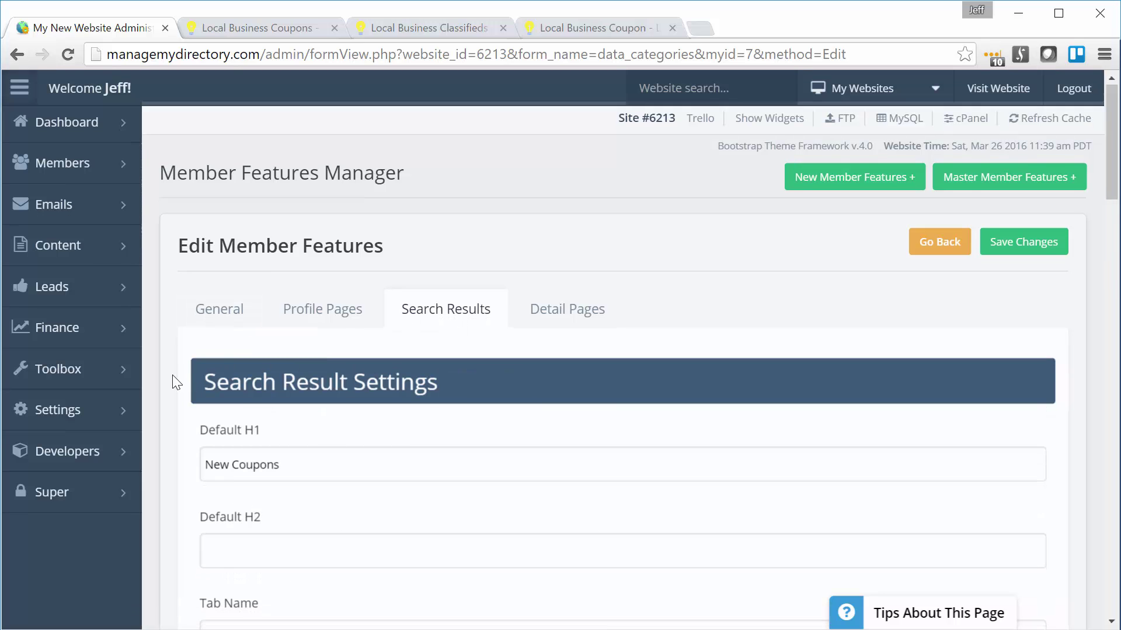
scroll(170, 380, "down", 10)
scroll(174, 381, "down", 5)
scroll(173, 381, "down", 5)
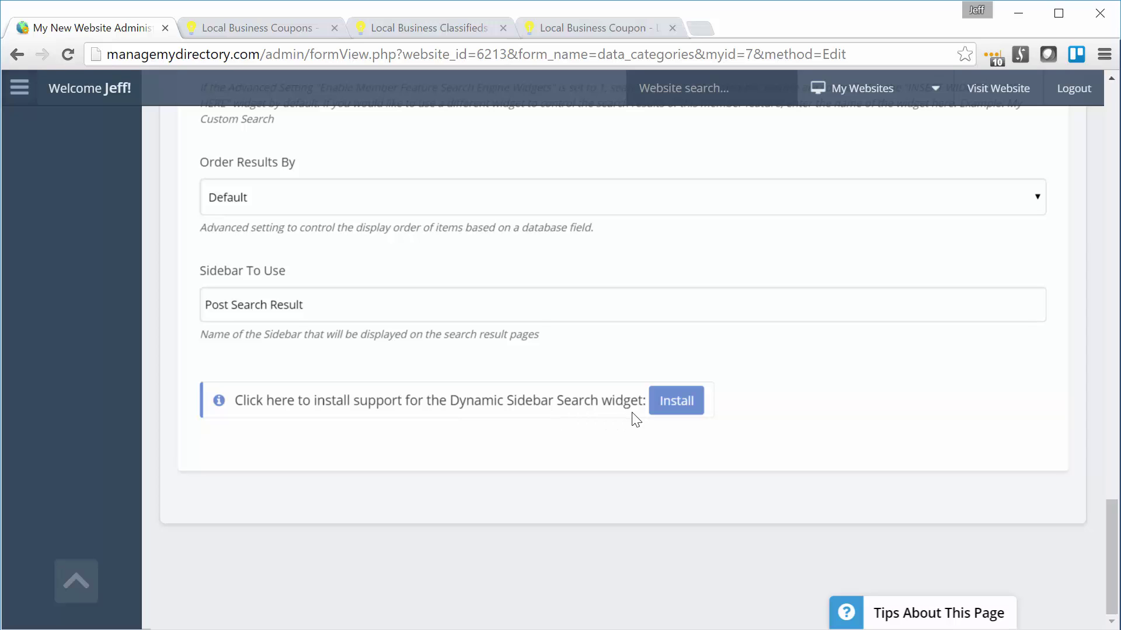
left_click(676, 405)
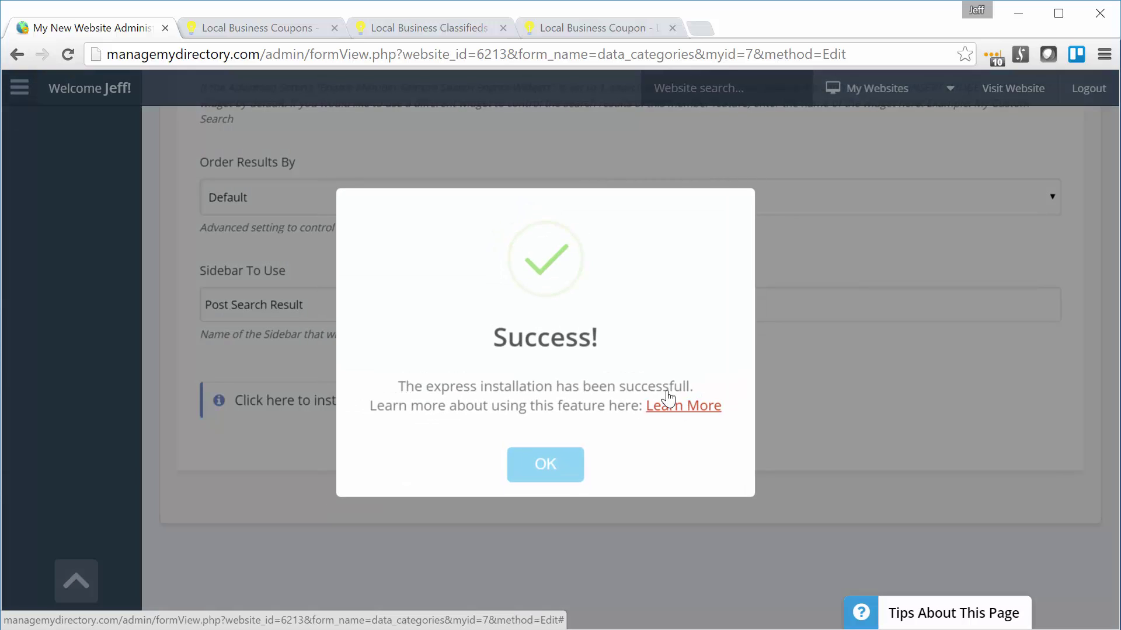
left_click(533, 473)
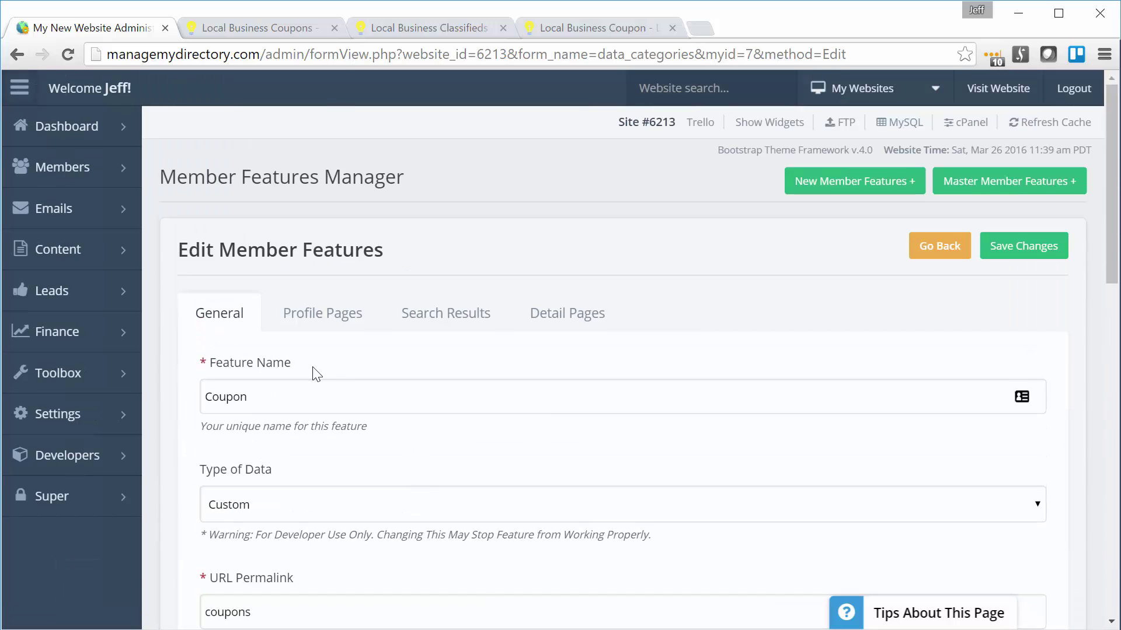
Step: Set Sidebar Search Module to Bootstrap Theme - Module - Coupons Search and save the Coupon feature
left_click(466, 320)
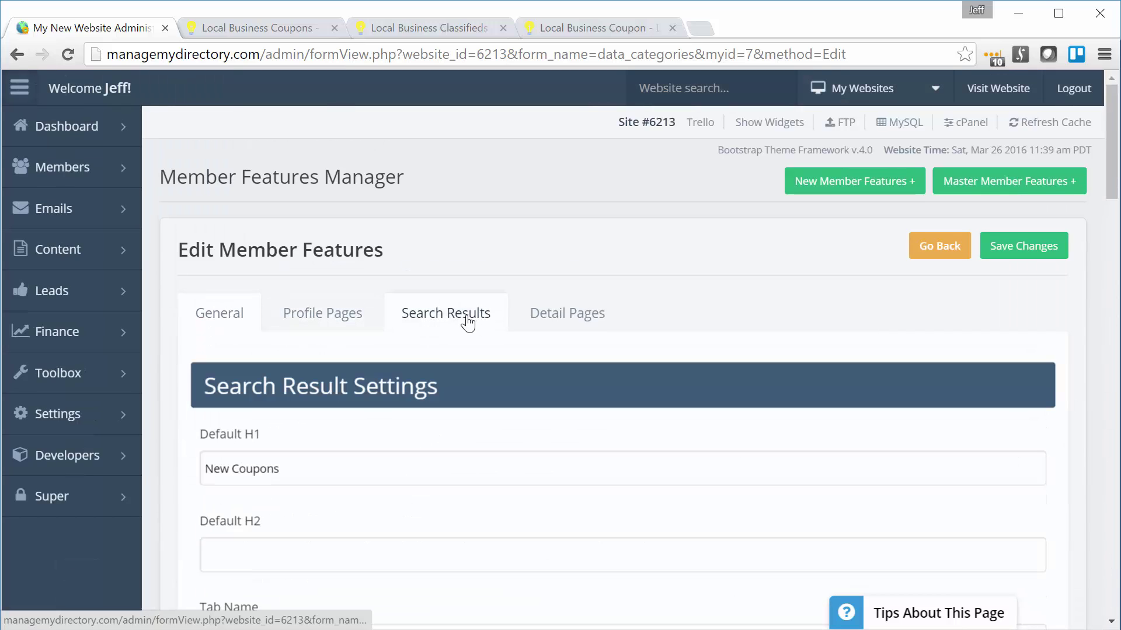
scroll(195, 379, "down", 1)
scroll(195, 379, "down", 5)
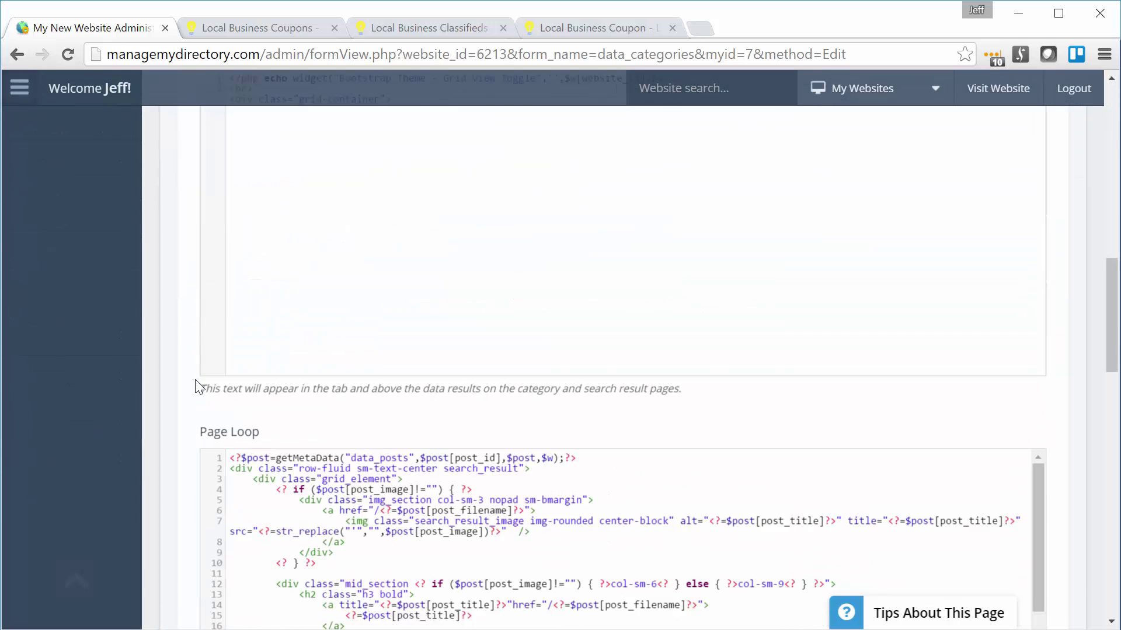
scroll(198, 386, "down", 5)
scroll(197, 386, "down", 5)
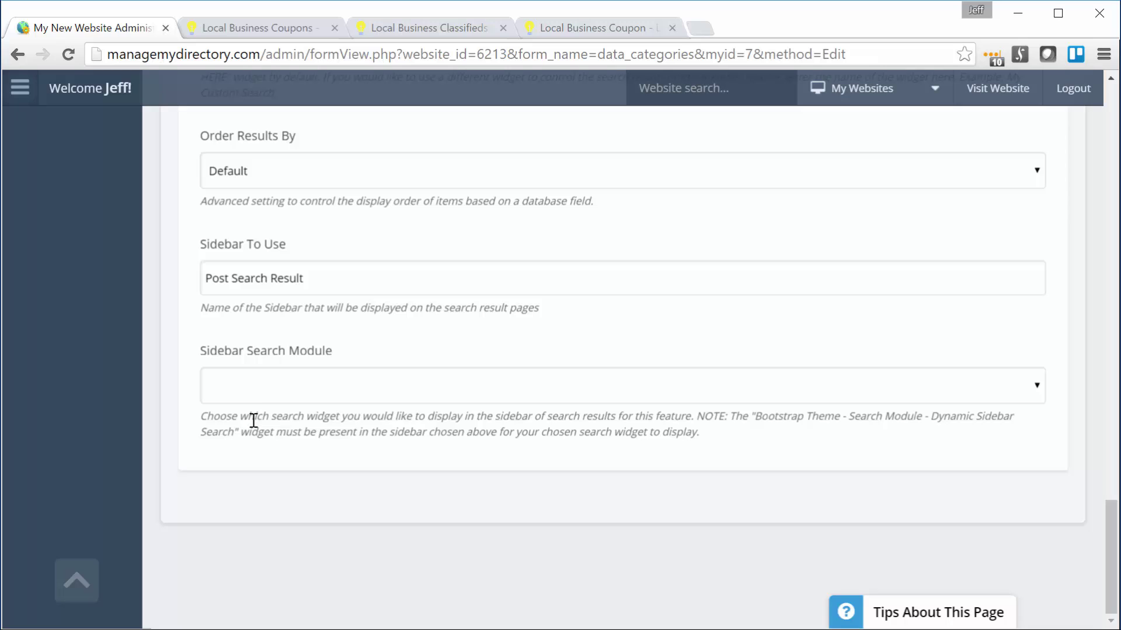
left_click(415, 399)
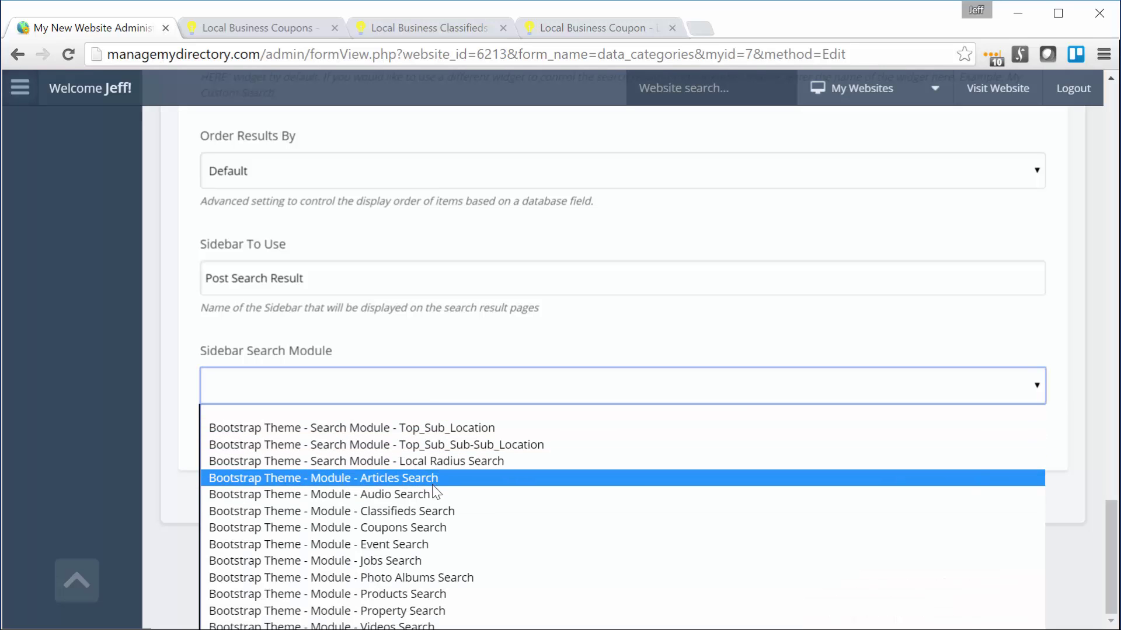
left_click(445, 530)
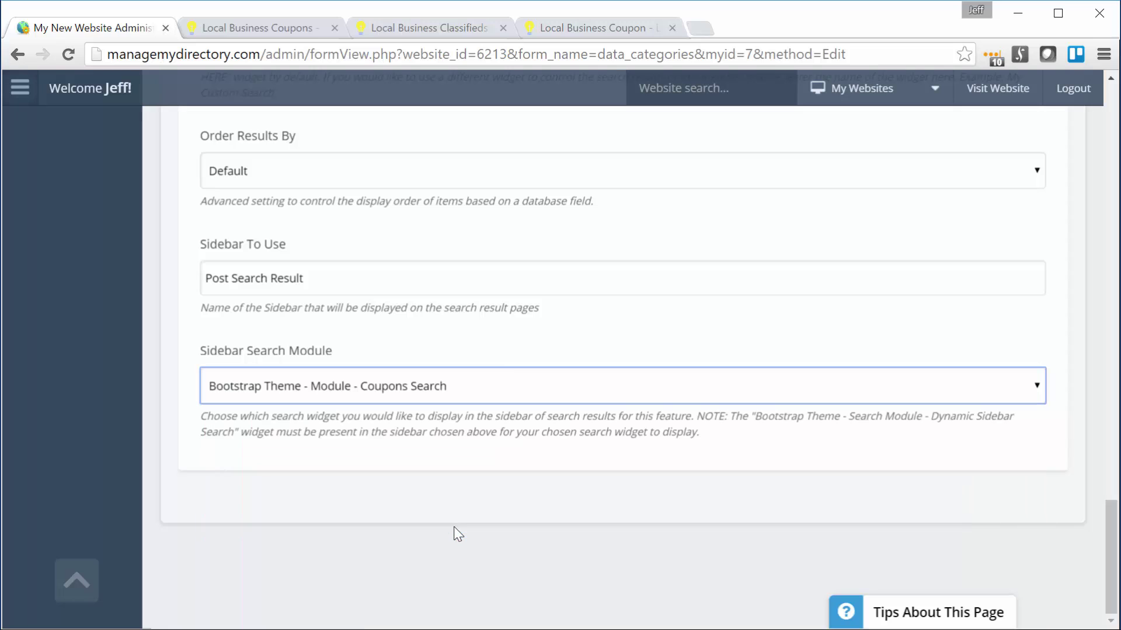
scroll(171, 446, "up", 5)
scroll(171, 444, "up", 5)
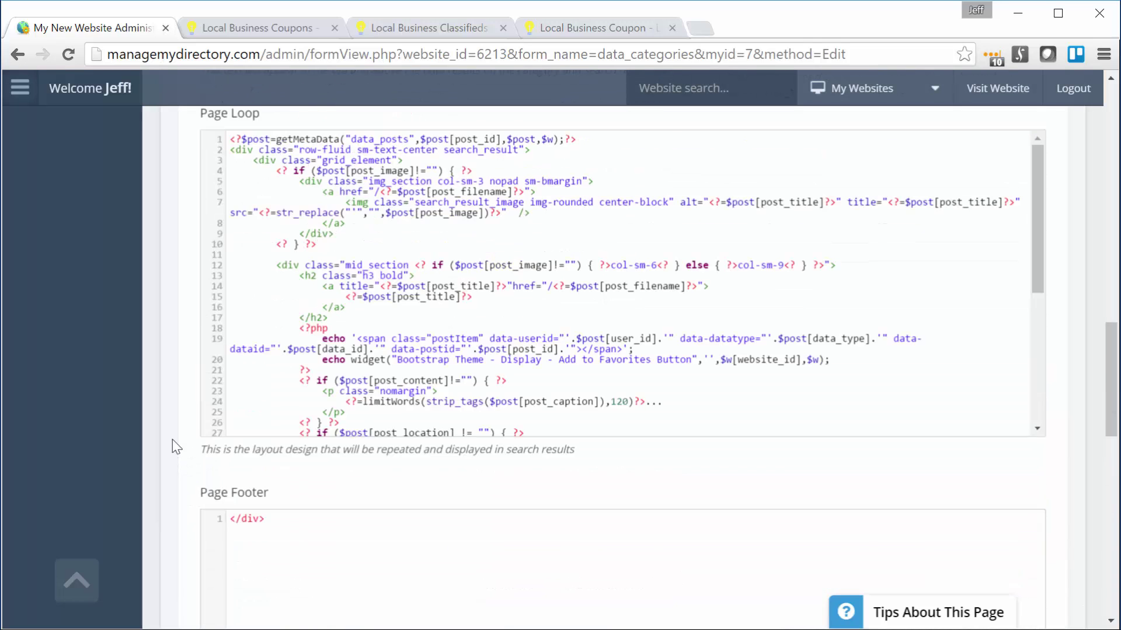
scroll(173, 440, "up", 5)
scroll(173, 438, "up", 5)
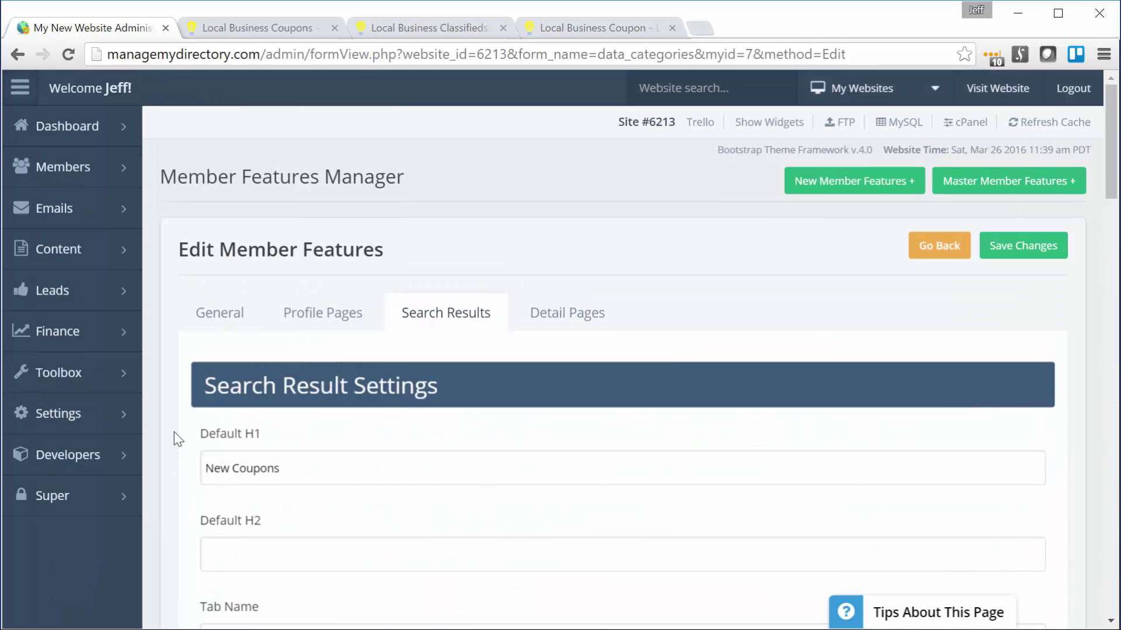
left_click(1020, 245)
left_click(259, 31)
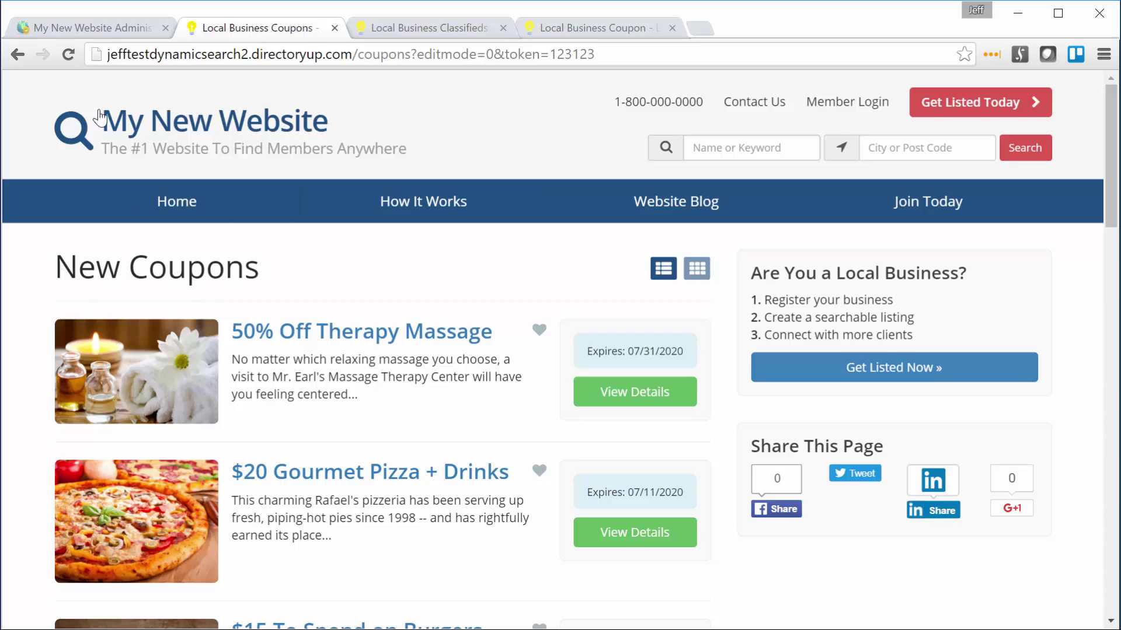
left_click(70, 55)
left_click(72, 28)
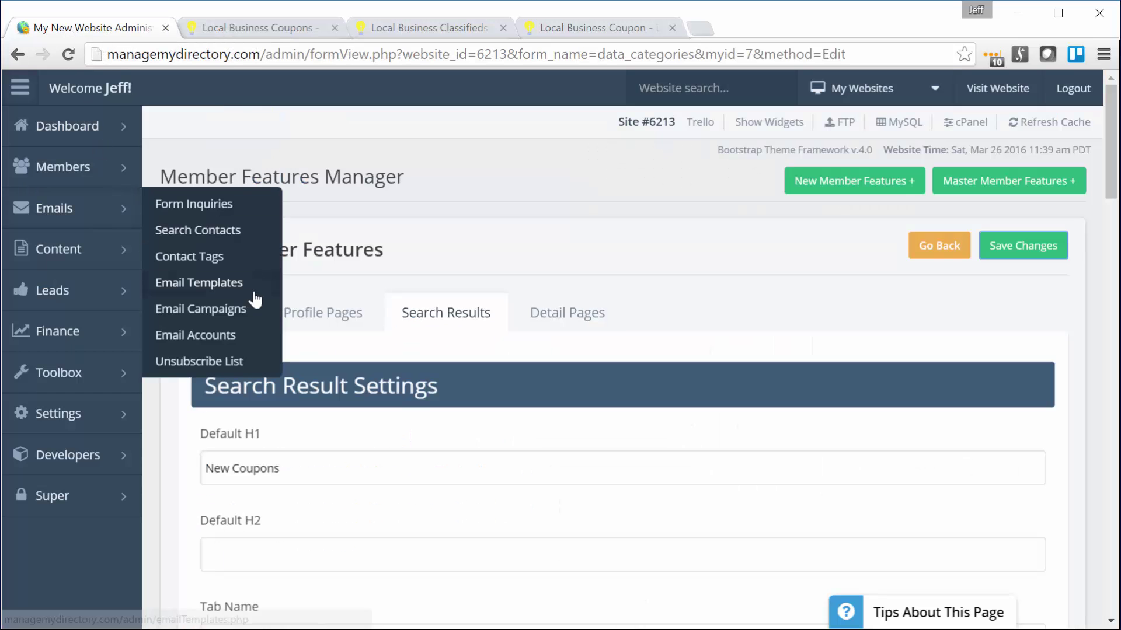
mouse_move(59, 373)
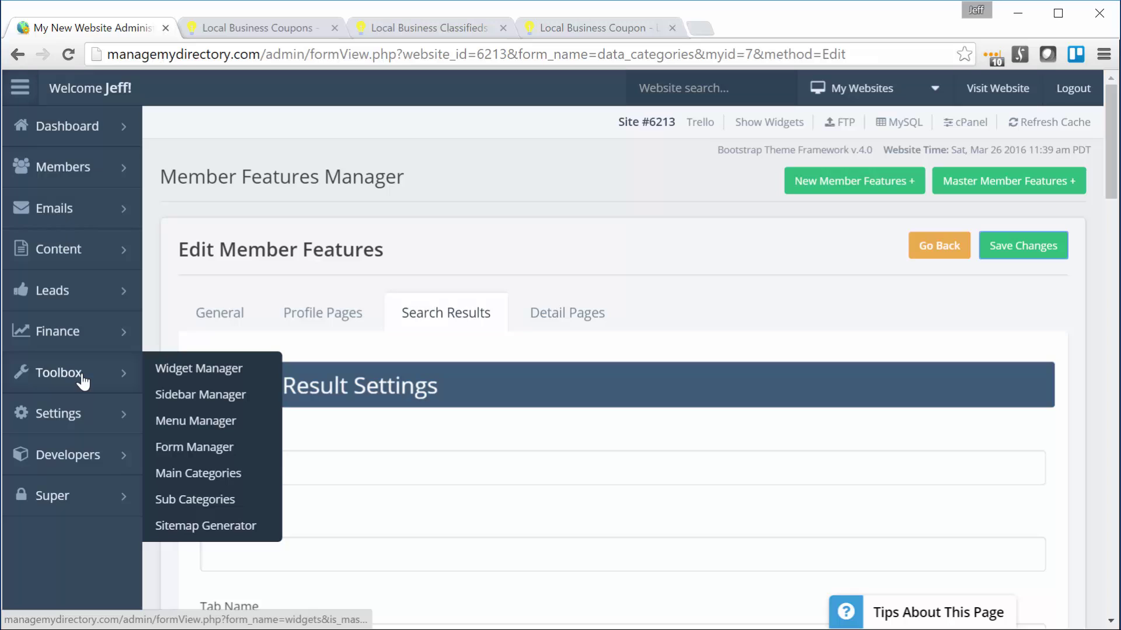
Step: In Toolbox > Sidebar Manager, select the Post Search Result sidebar
left_click(235, 396)
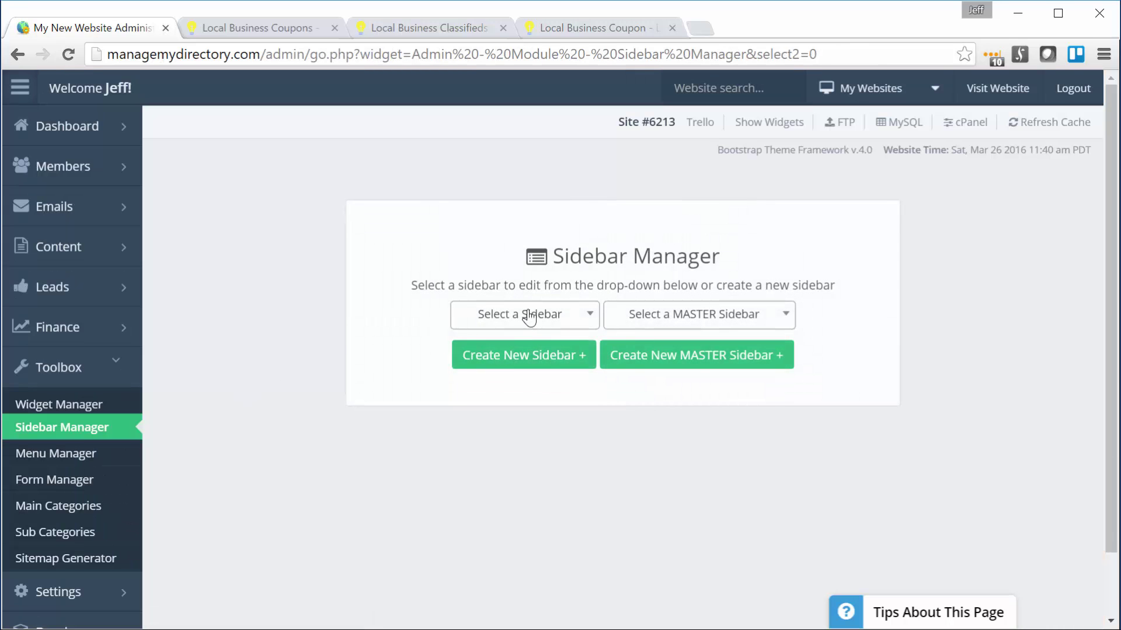
left_click(525, 315)
left_click_drag(592, 396, 590, 448)
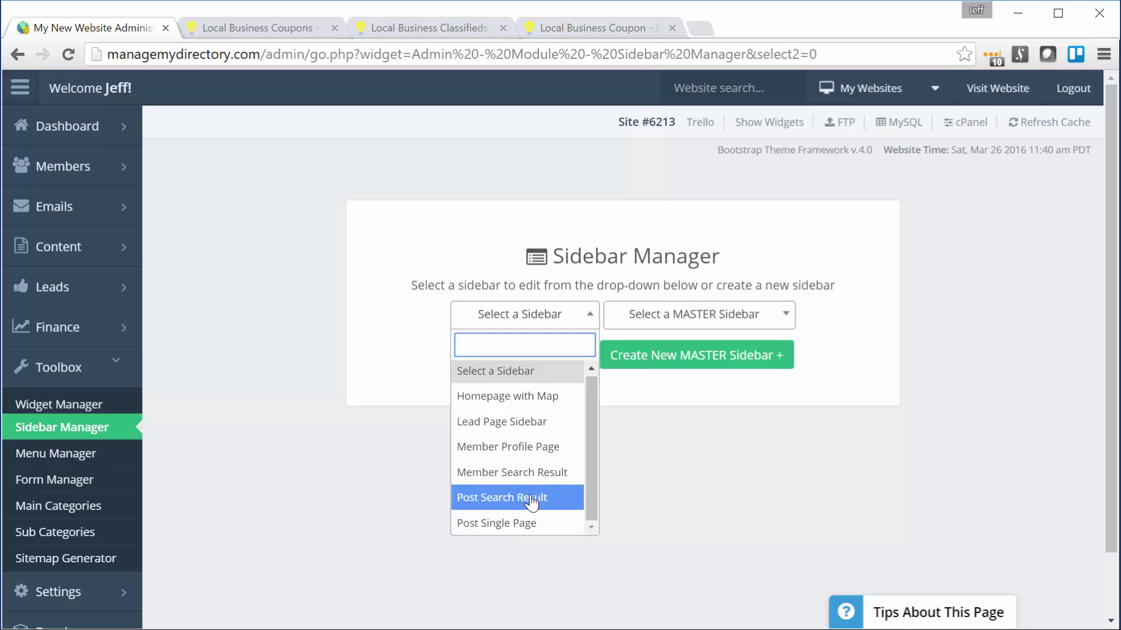
left_click(549, 501)
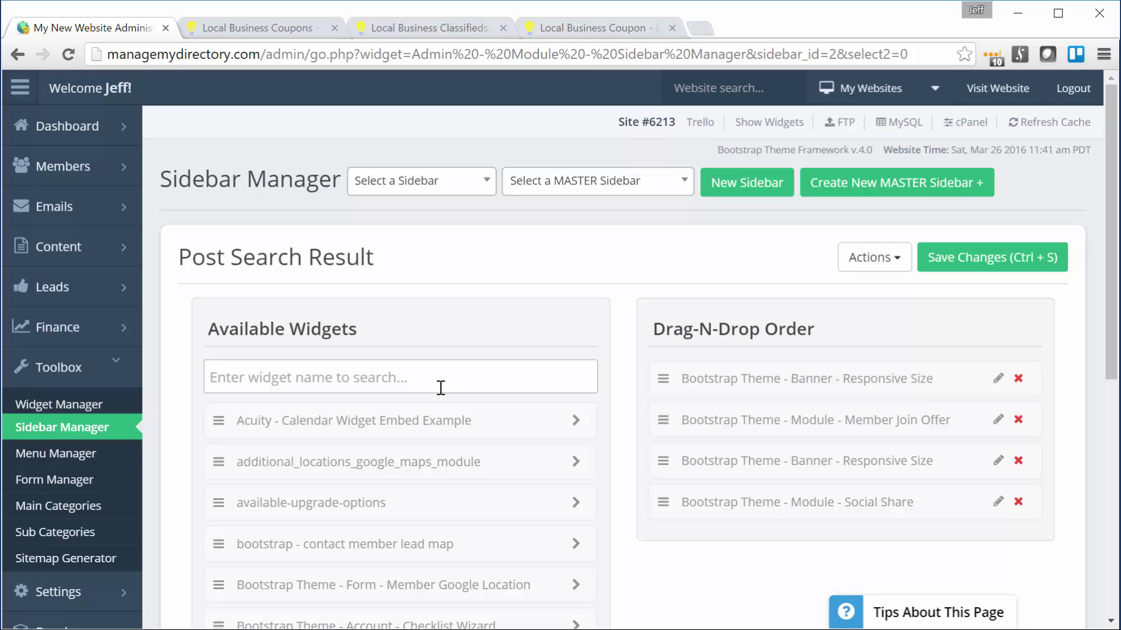
Step: Drag Dynamic Sidebar Search to the top of the sidebar's widget order and save it
left_click(375, 385)
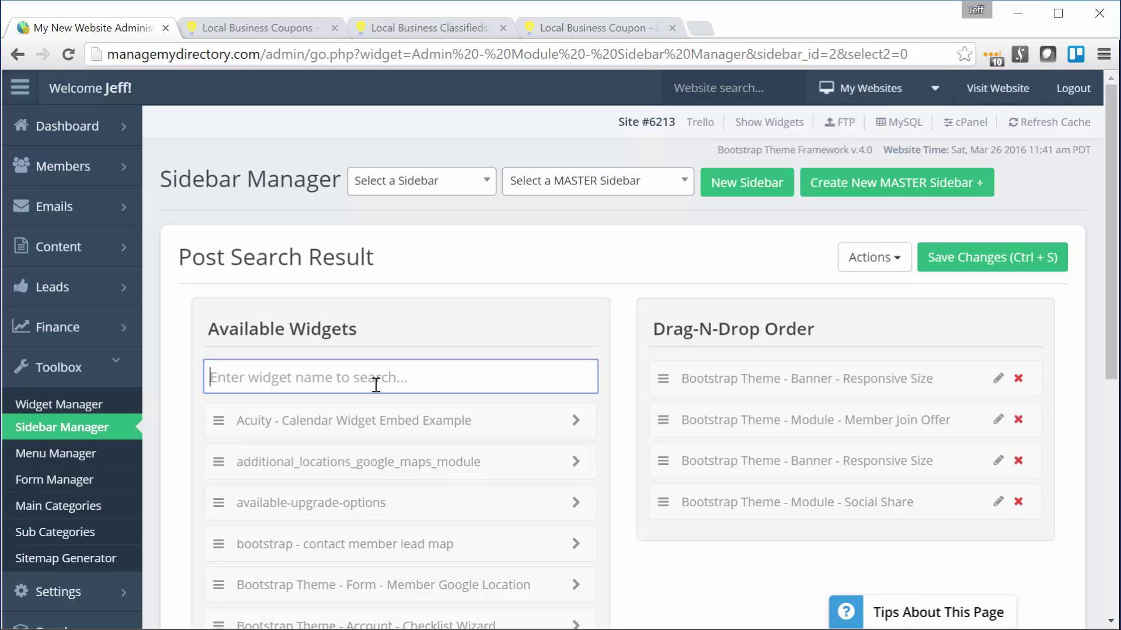
type("dynamic")
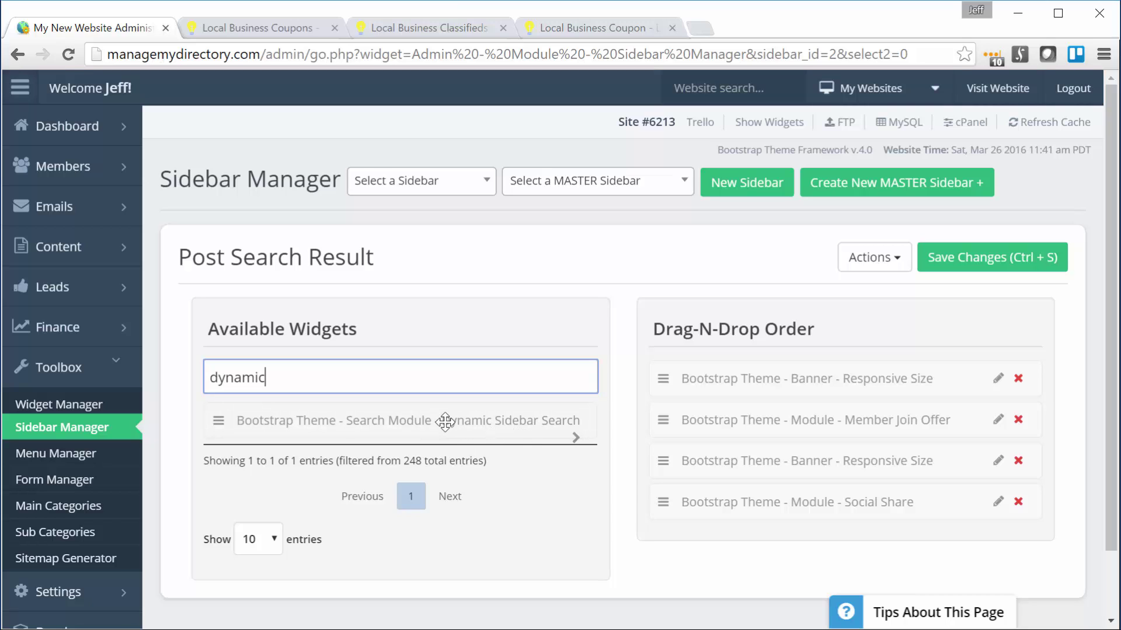
mouse_move(441, 421)
left_mouse_down()
mouse_move(591, 427)
mouse_move(859, 367)
left_mouse_up()
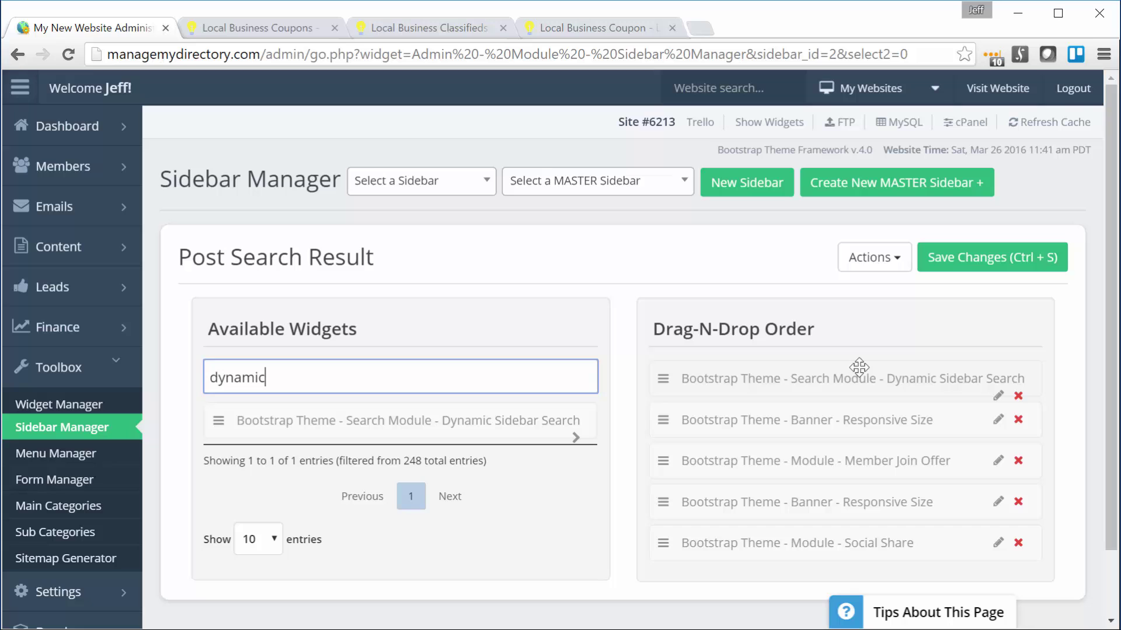
left_click(1002, 262)
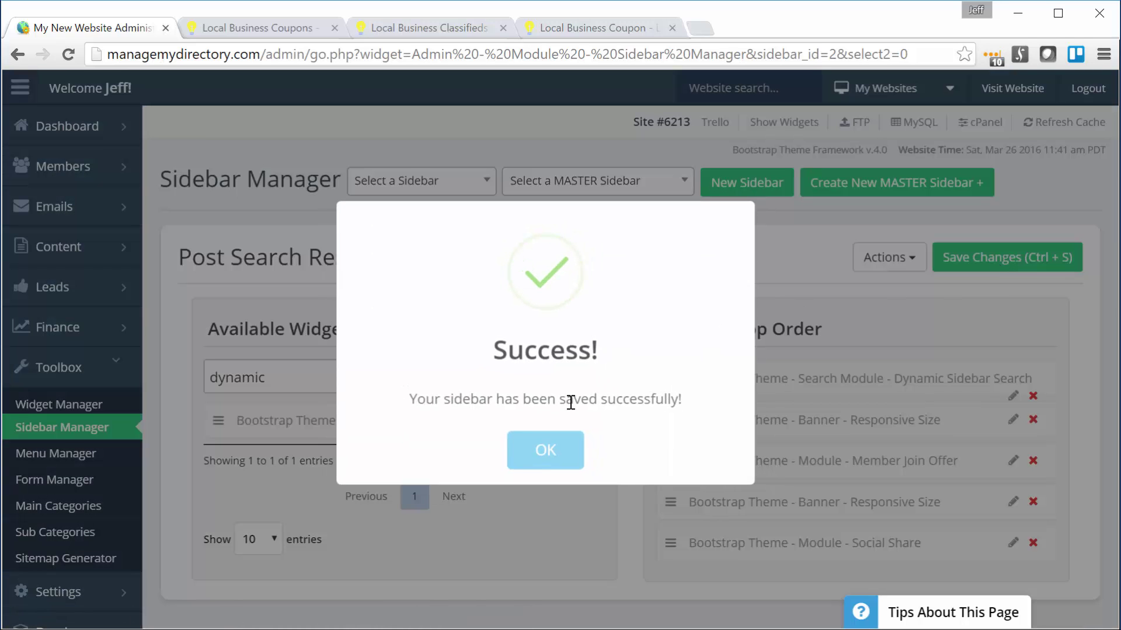
left_click(557, 449)
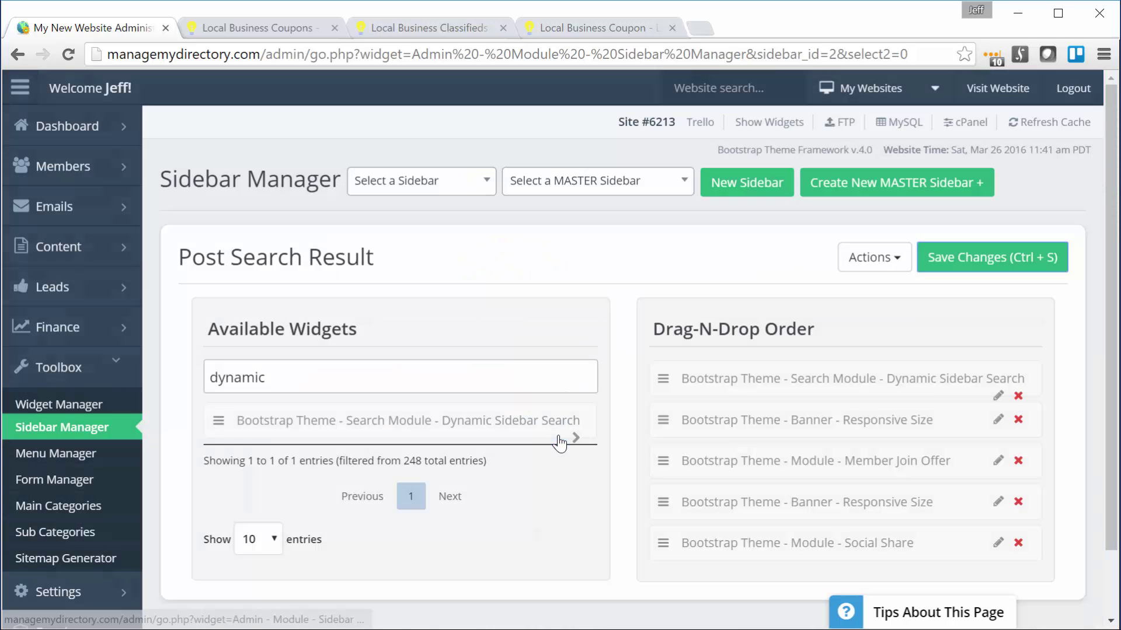
Step: Reload the coupons page to show Search Coupons, then search by keyword 'massage'
left_click(257, 31)
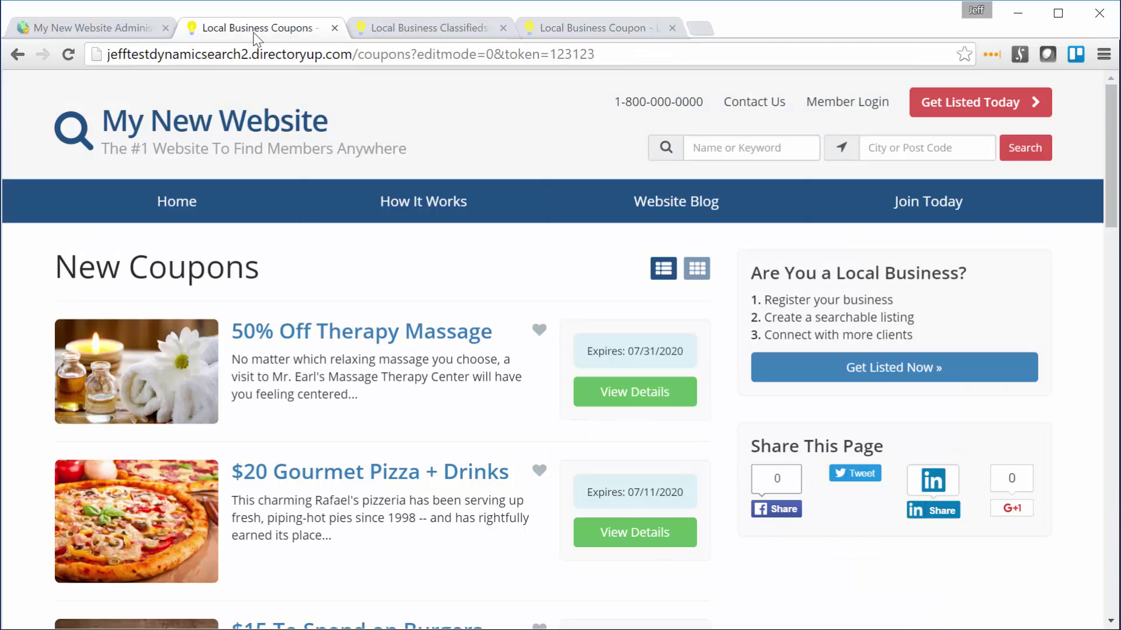
left_click(71, 52)
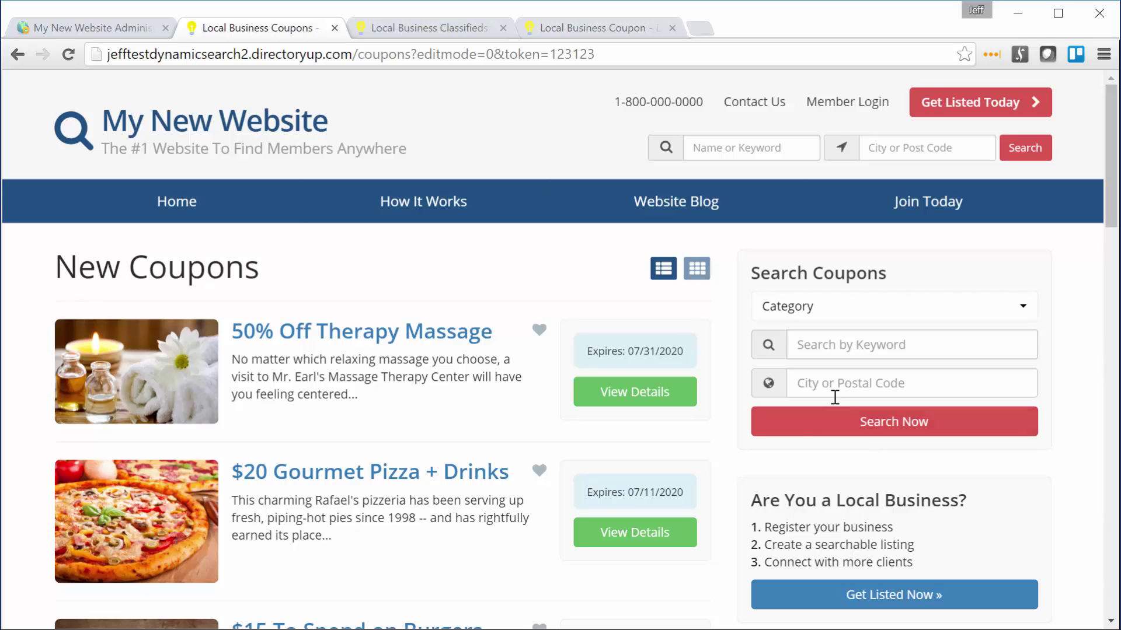
left_click(894, 340)
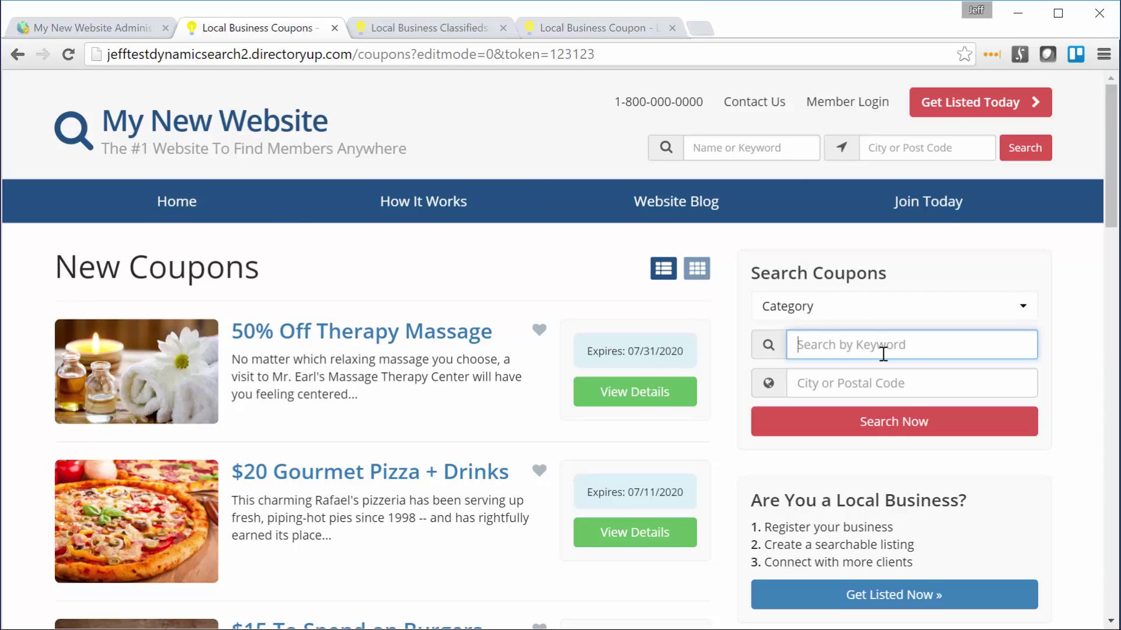
type("massage")
left_click(882, 429)
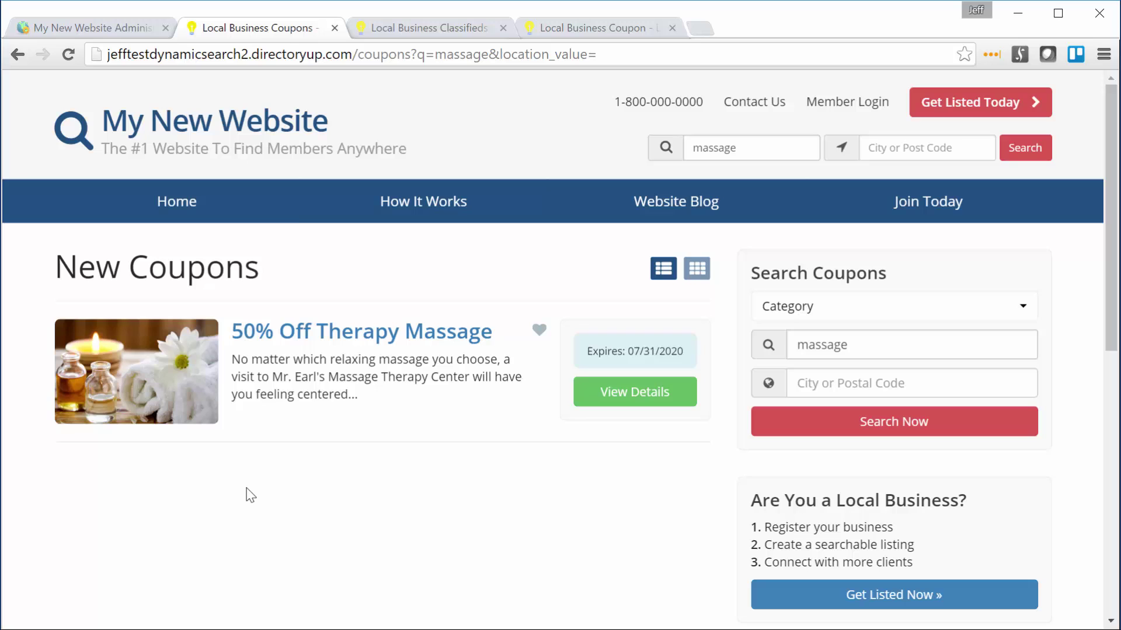
Step: Reload the Local Business Classifieds page, which still shows no search sidebar
left_click(435, 27)
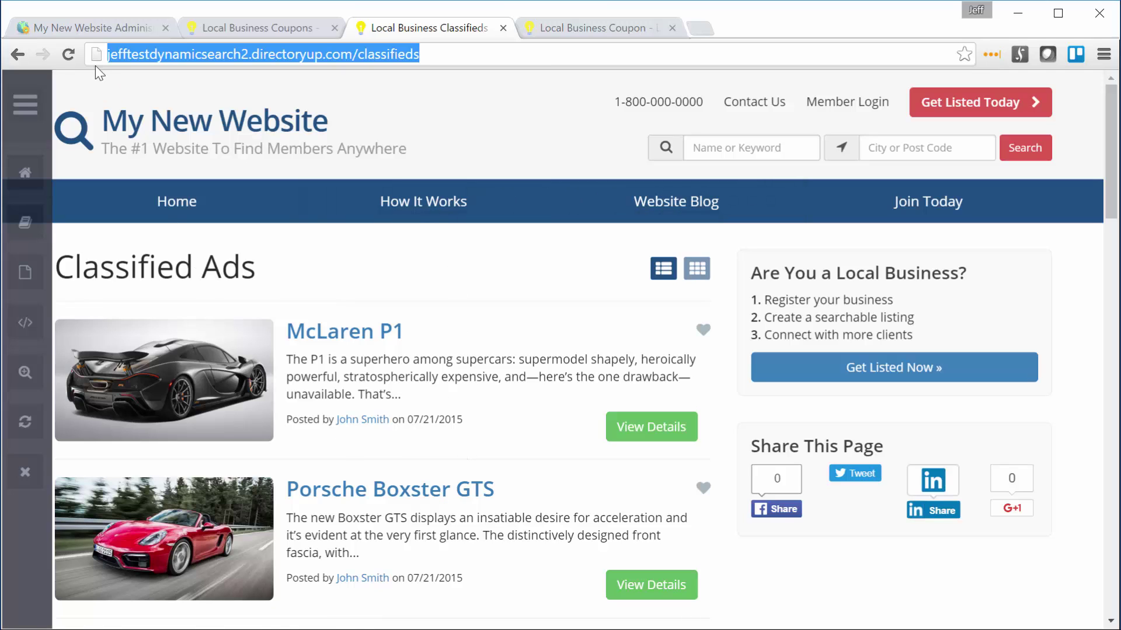
left_click(68, 55)
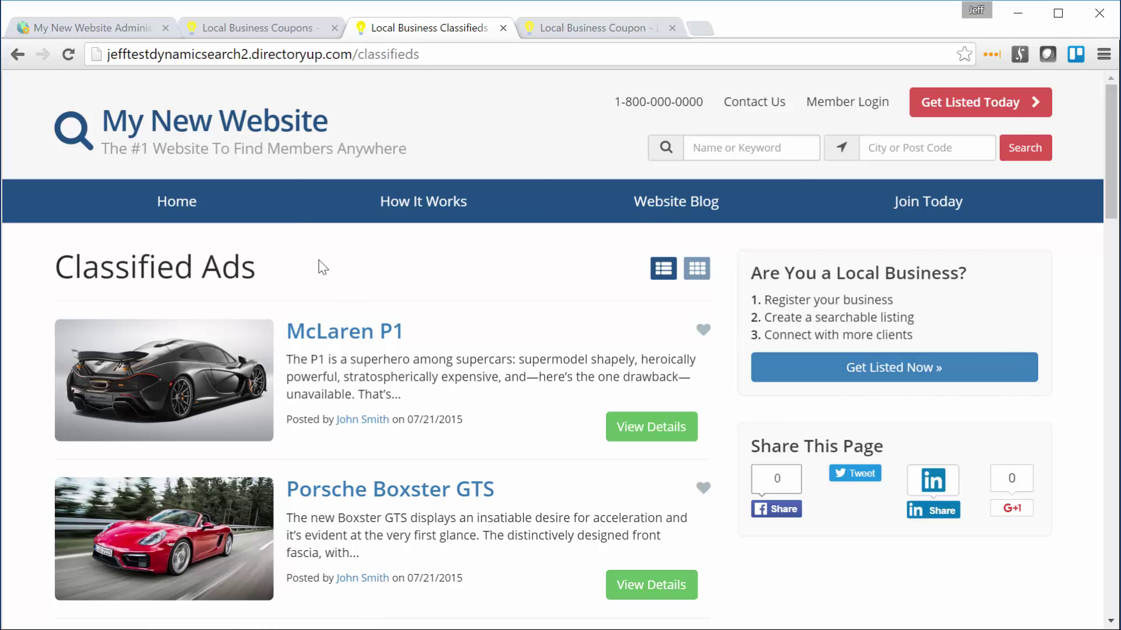
Step: Edit the #6 Classified member feature and show its Search Results settings
left_click(105, 27)
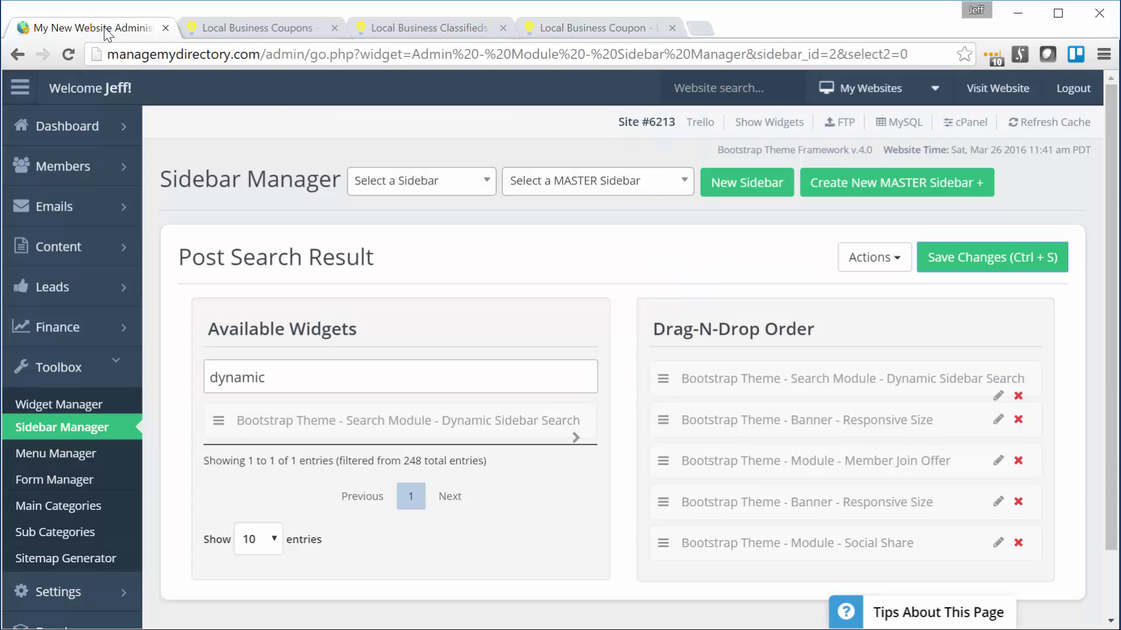
mouse_move(62, 167)
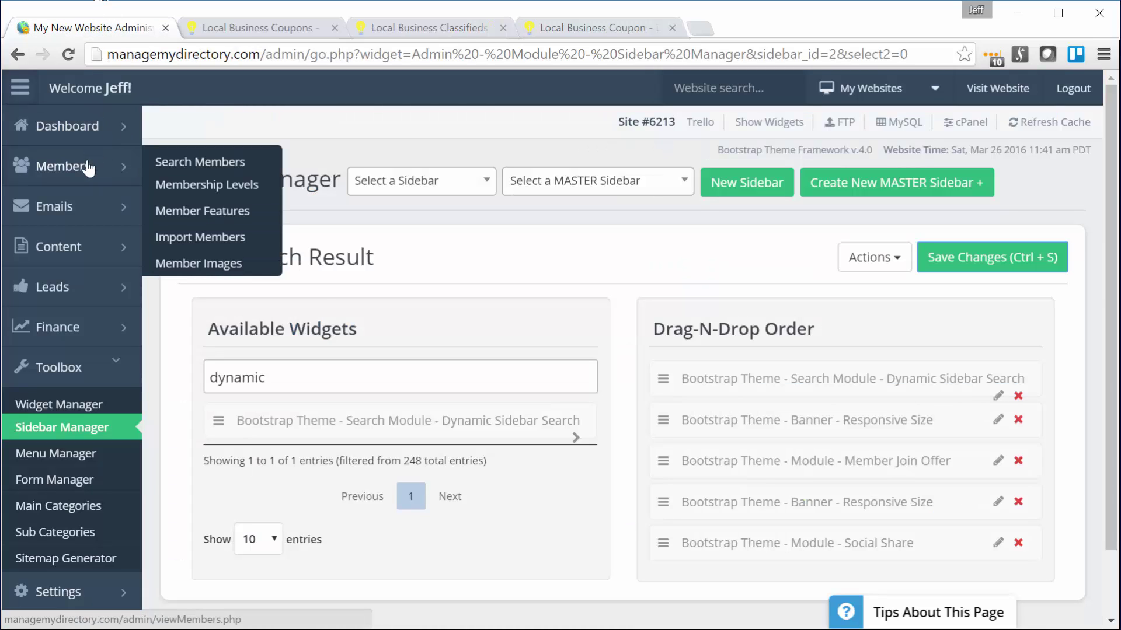
left_click(237, 213)
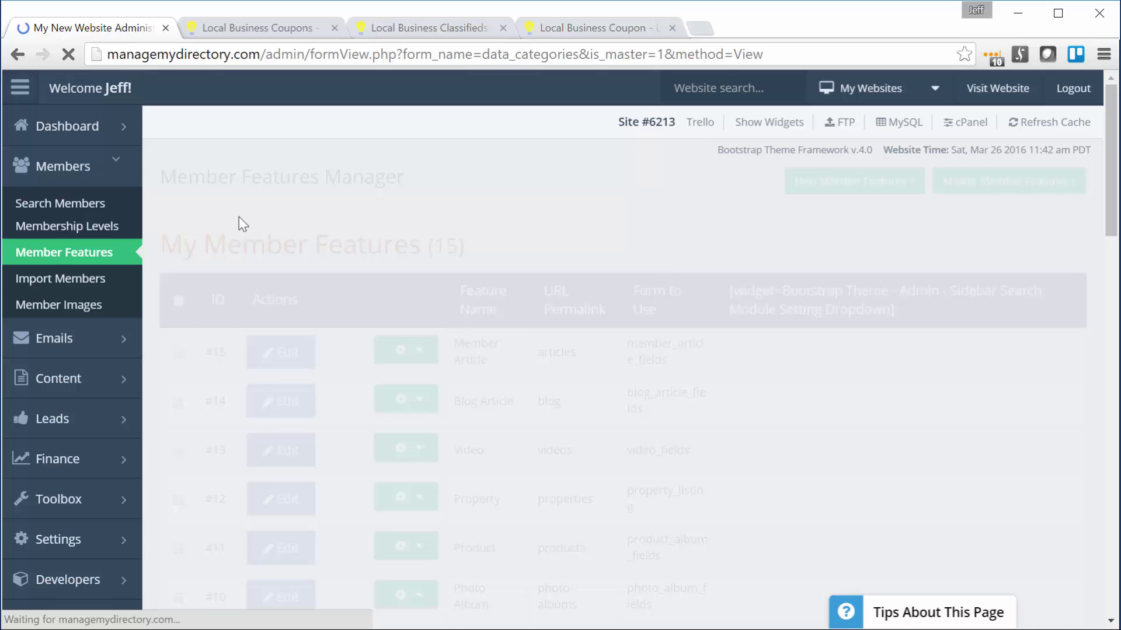
scroll(256, 211, "down", 2)
scroll(262, 228, "down", 3)
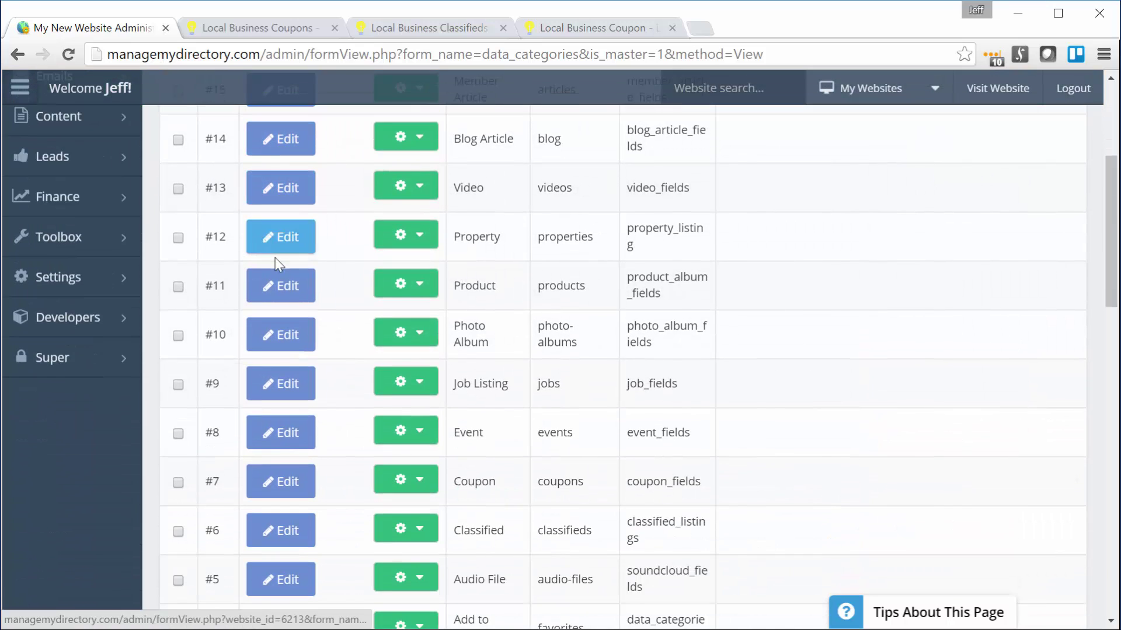
scroll(274, 257, "down", 1)
left_click(273, 449)
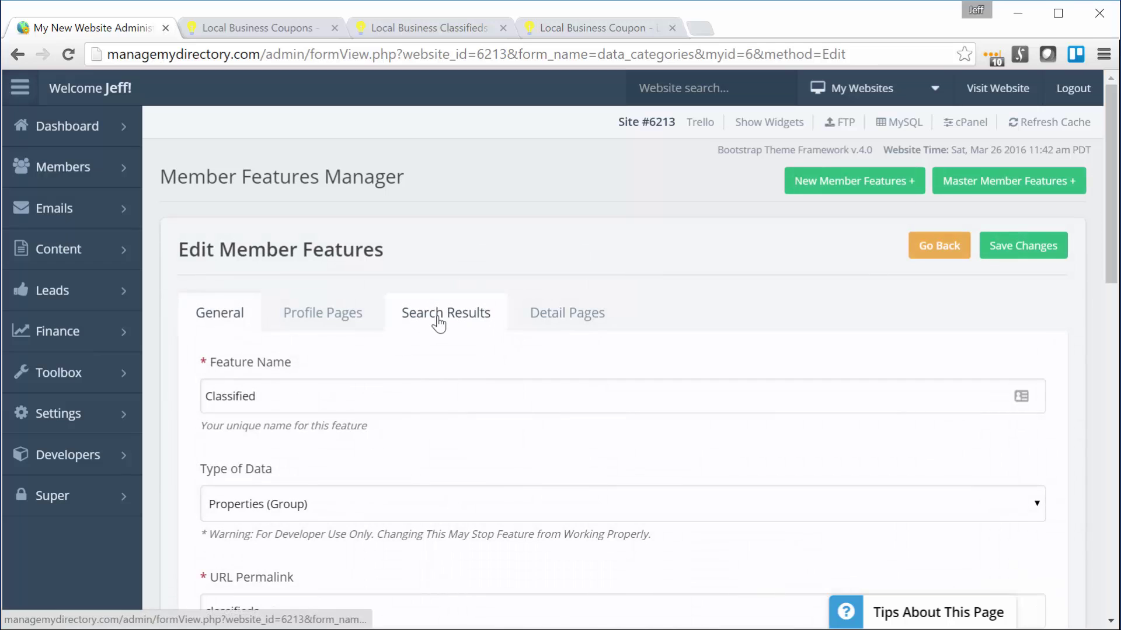
left_click(438, 323)
scroll(172, 339, "down", 2)
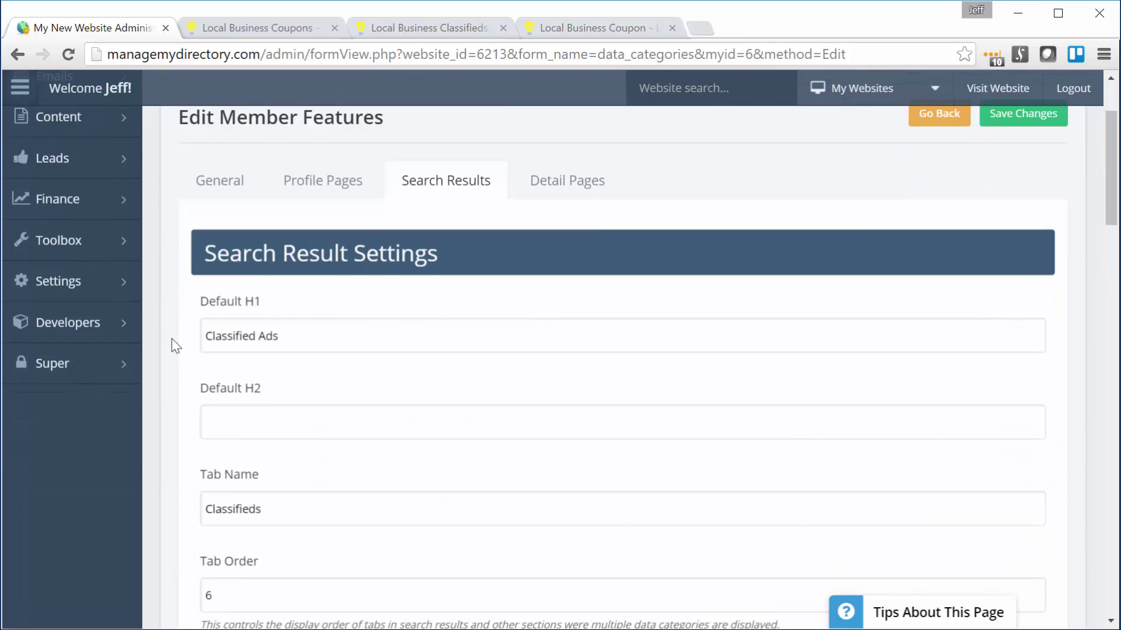
scroll(172, 338, "down", 3)
scroll(172, 340, "down", 5)
scroll(172, 340, "down", 5)
scroll(172, 339, "down", 3)
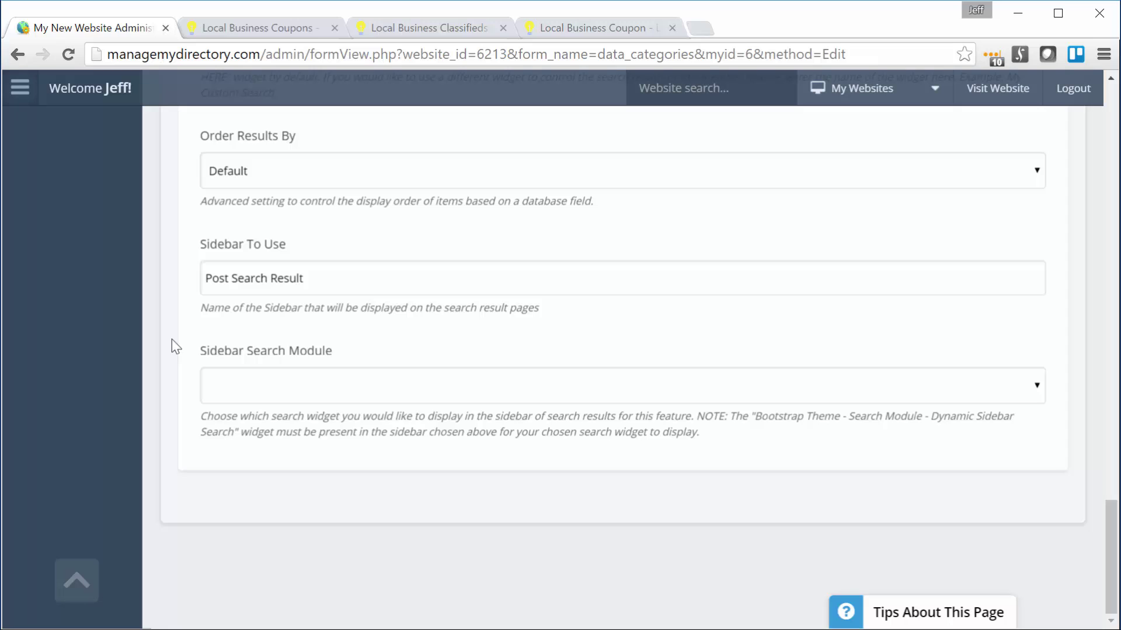
Step: Set its Sidebar Search Module to Classifieds Search and save the feature
left_click(473, 386)
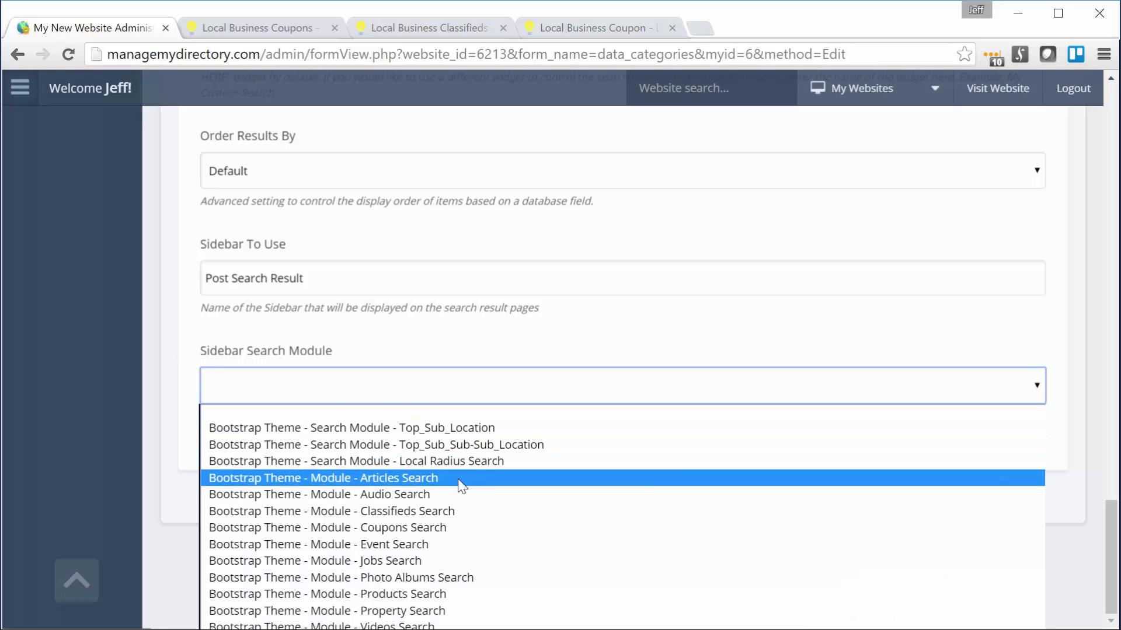
left_click(452, 511)
scroll(171, 449, "up", 2)
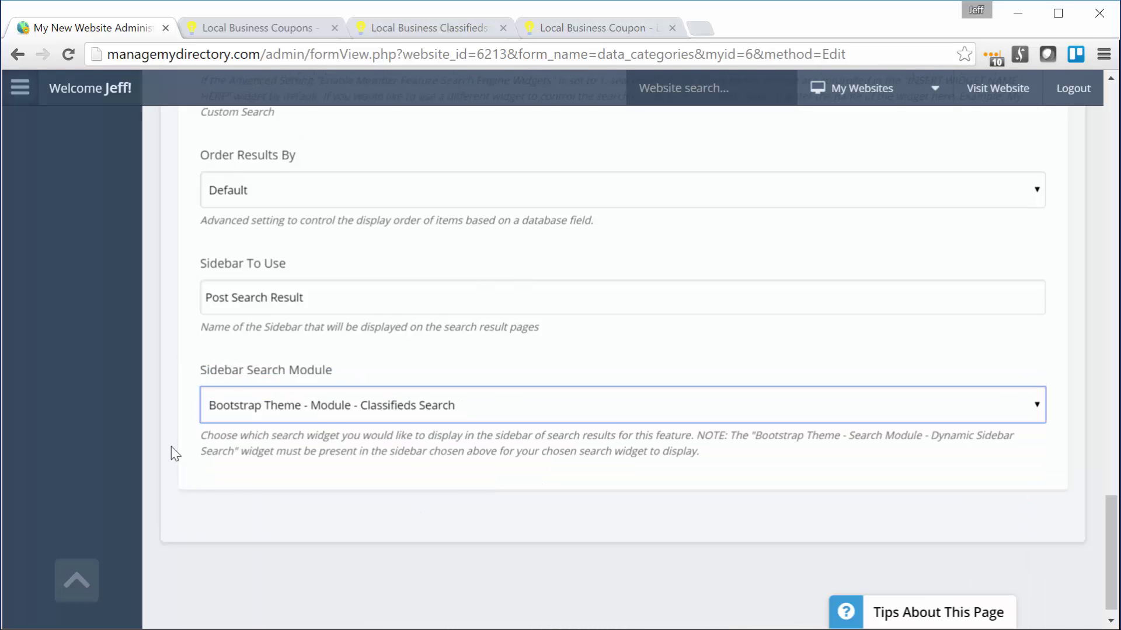
scroll(171, 449, "up", 5)
scroll(170, 442, "up", 5)
scroll(171, 444, "up", 5)
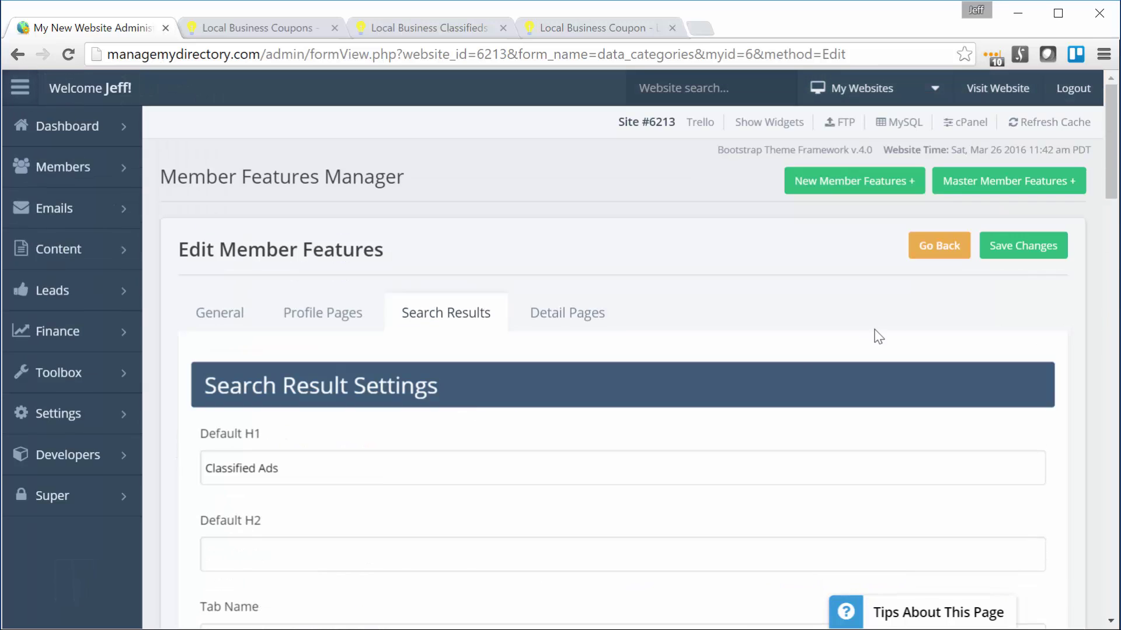
left_click(1012, 253)
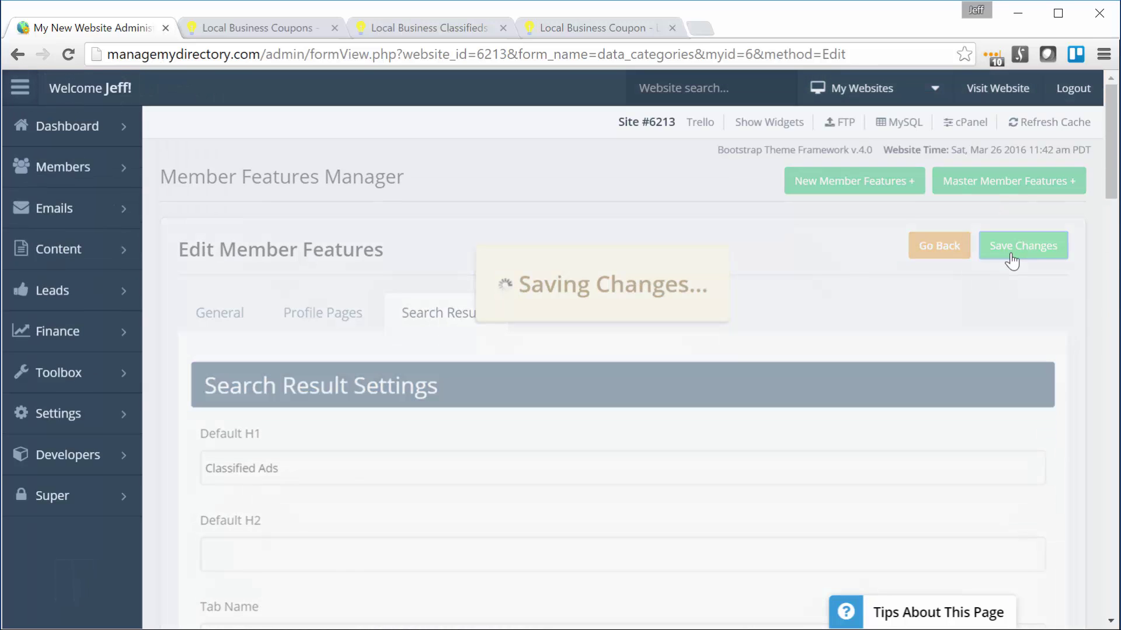
Step: Reload classifieds to show Search Classifieds, search 'boxster' to find the Porsche Boxster GTS, then return to the coupons tab
left_click(418, 28)
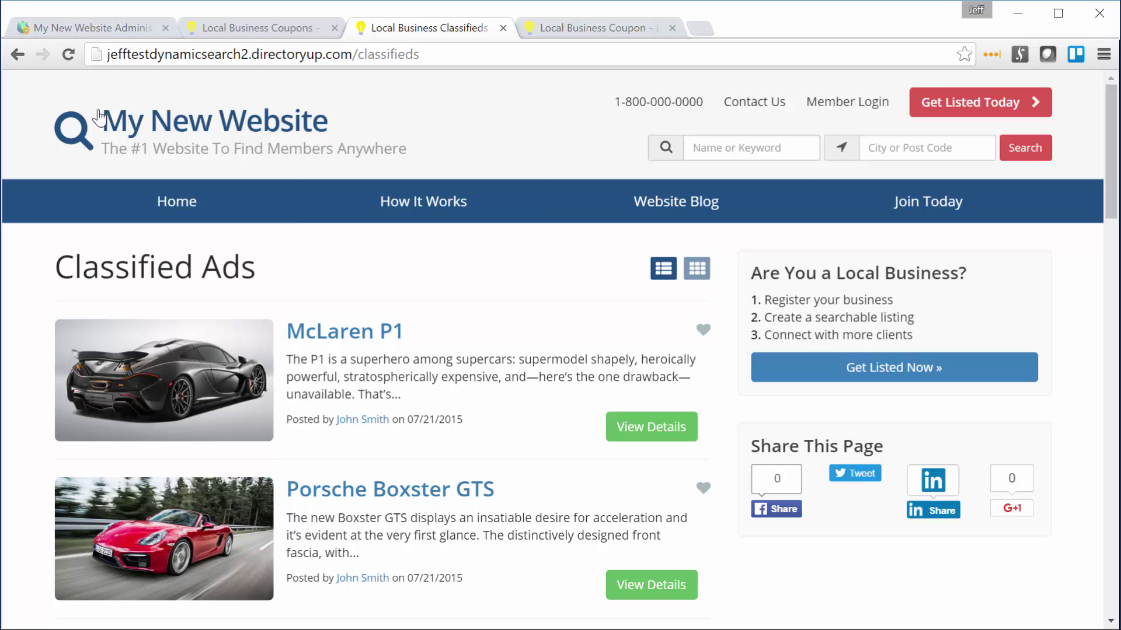
left_click(68, 54)
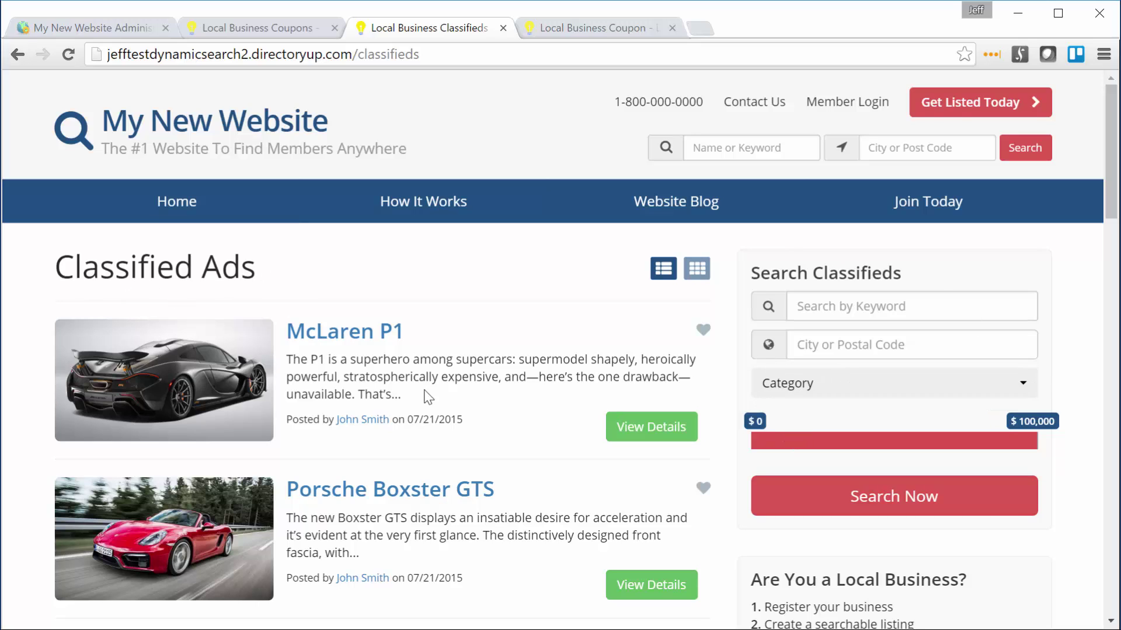
left_click(905, 307)
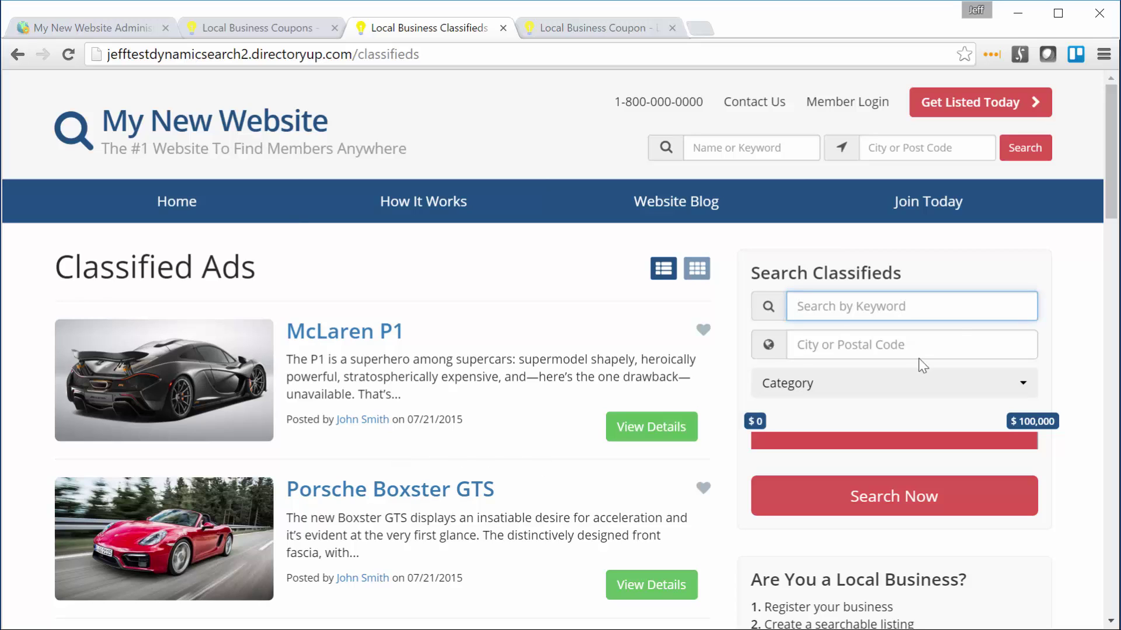
type("box")
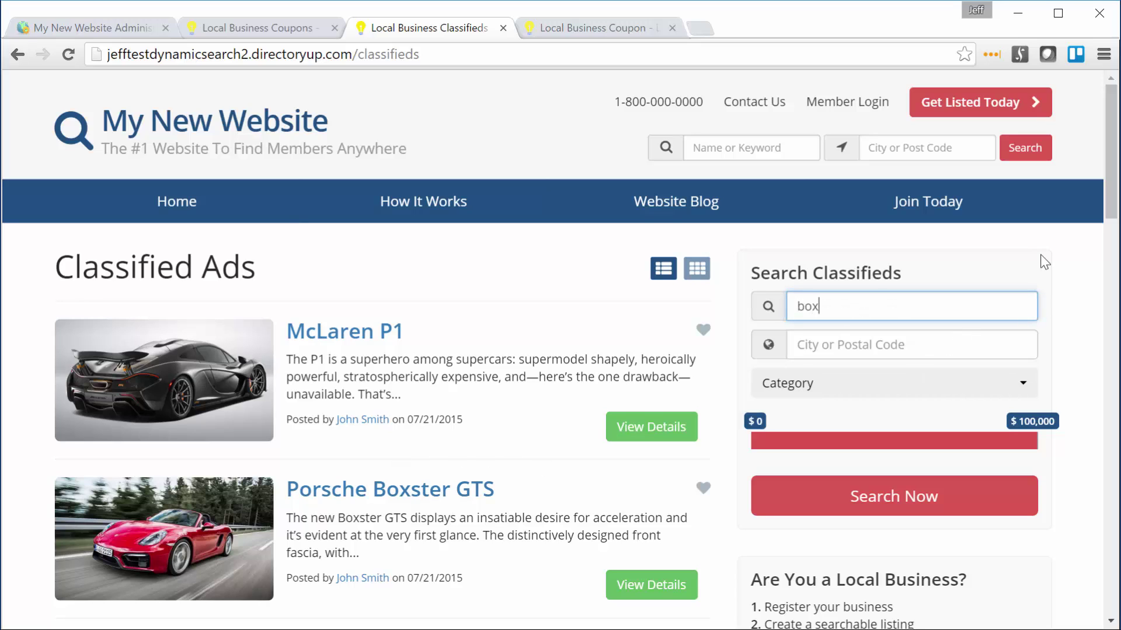
type("ster")
left_click(919, 496)
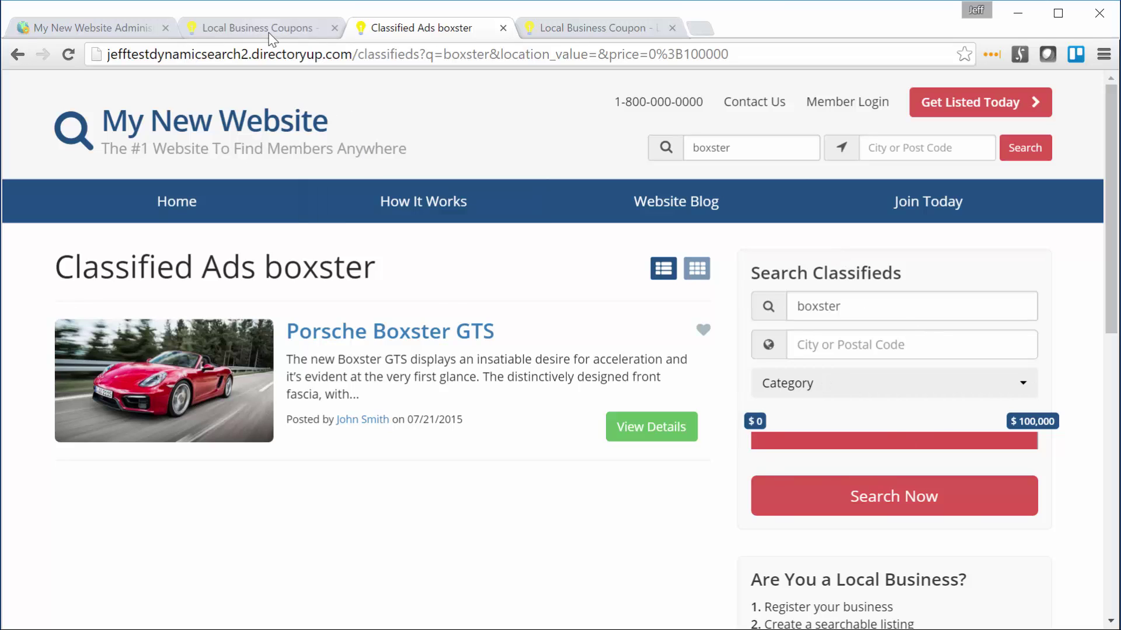
left_click(285, 29)
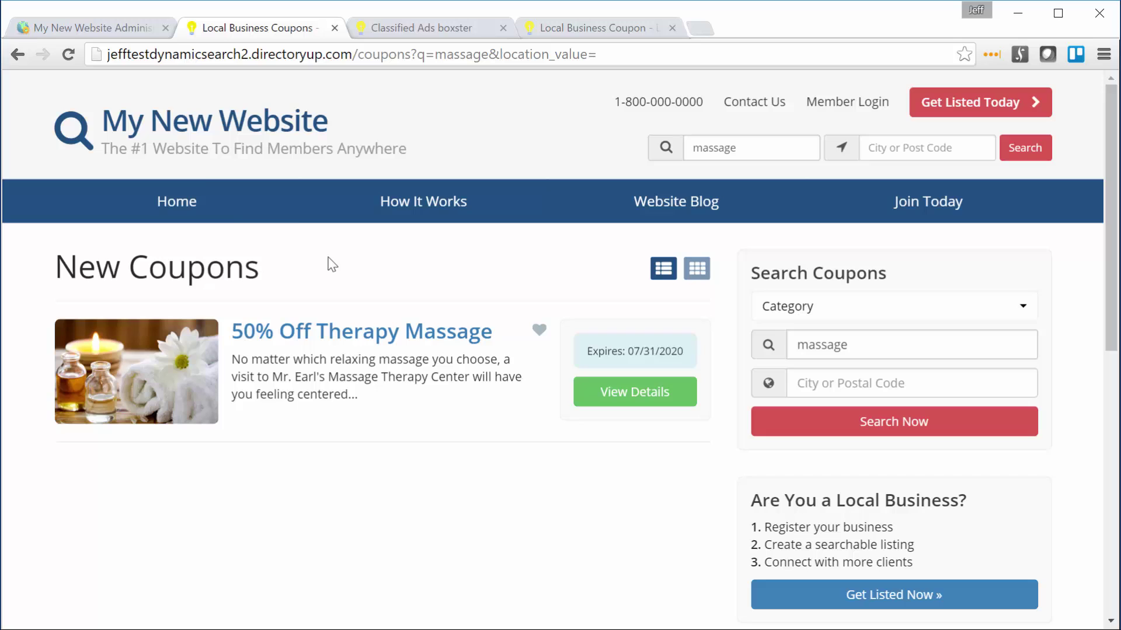
Step: Return to the admin area and reopen the Member Features list
left_click(100, 27)
mouse_move(63, 166)
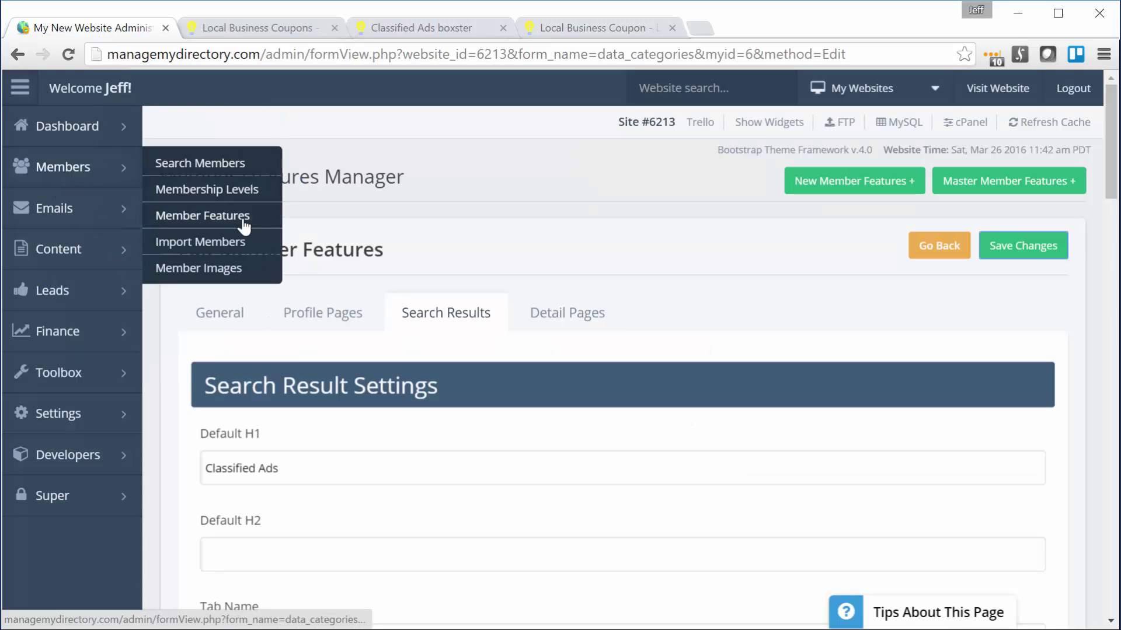
left_click(229, 219)
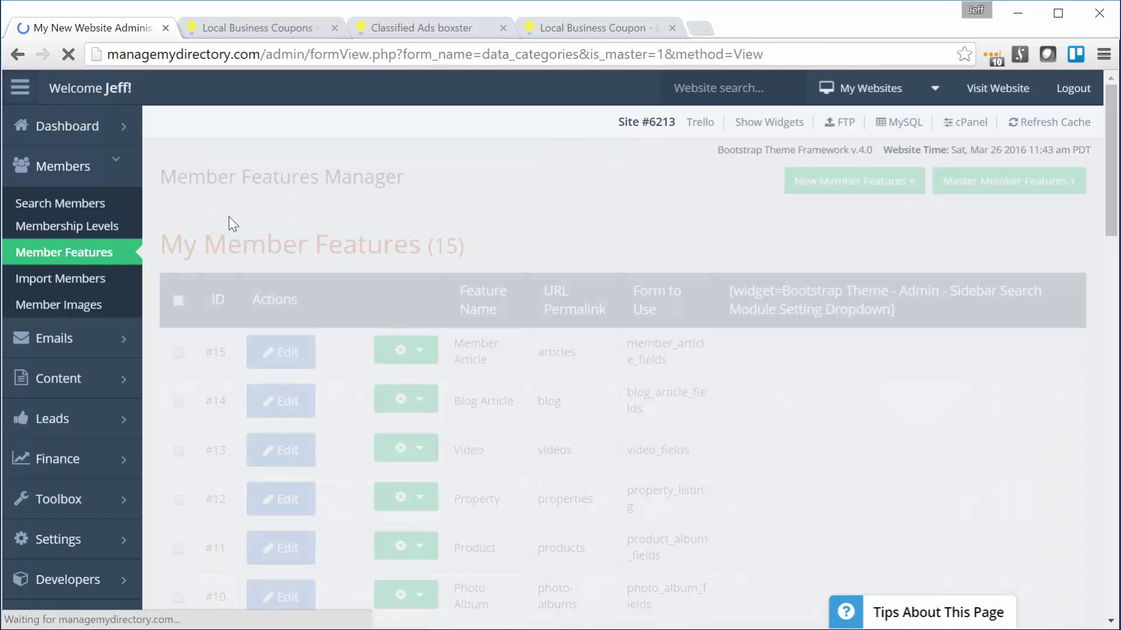
scroll(274, 411, "down", 2)
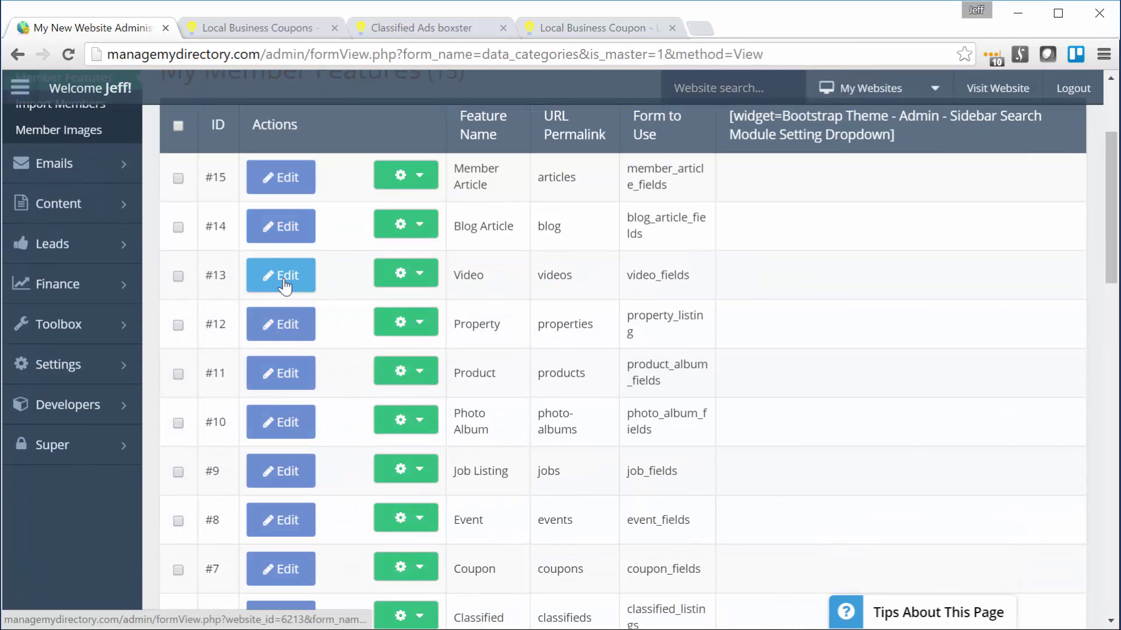